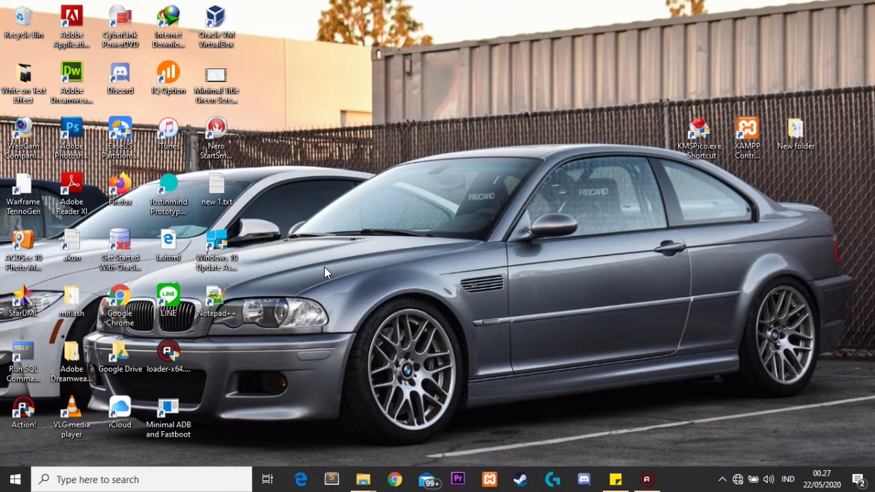
Open the temporary files folder with the Run command %temp%.
key(super+r)
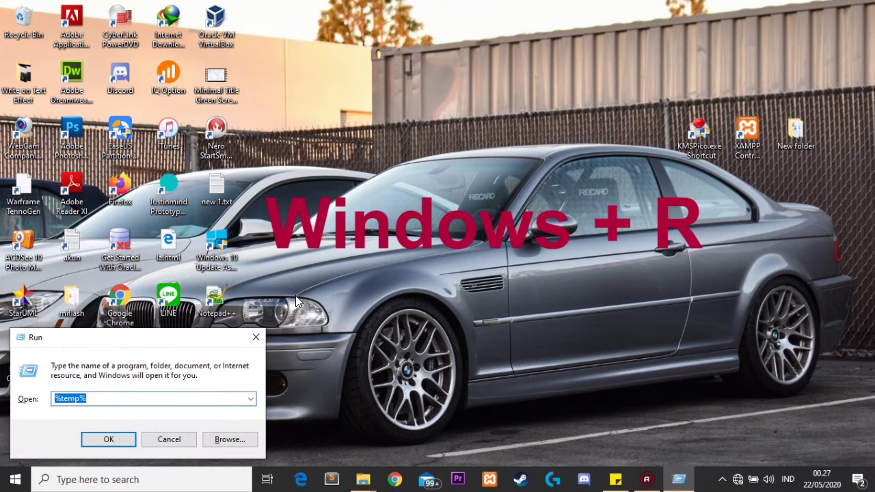
drag(146, 336, 431, 158)
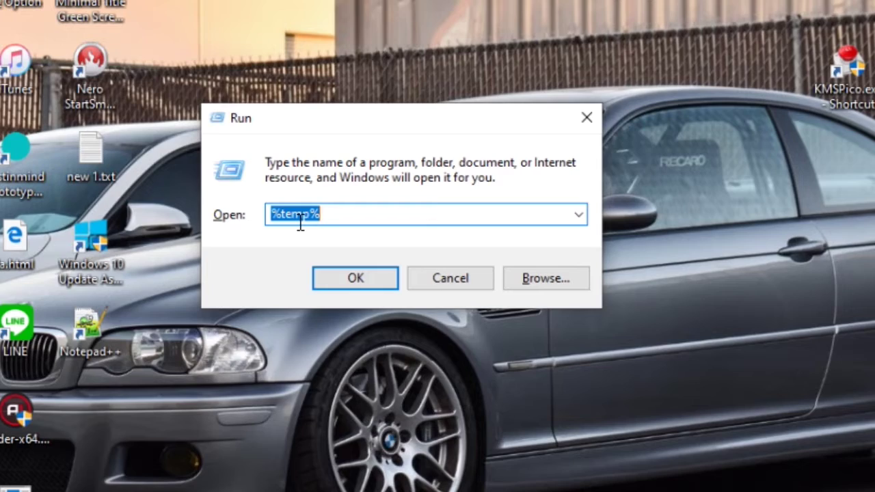
click(370, 286)
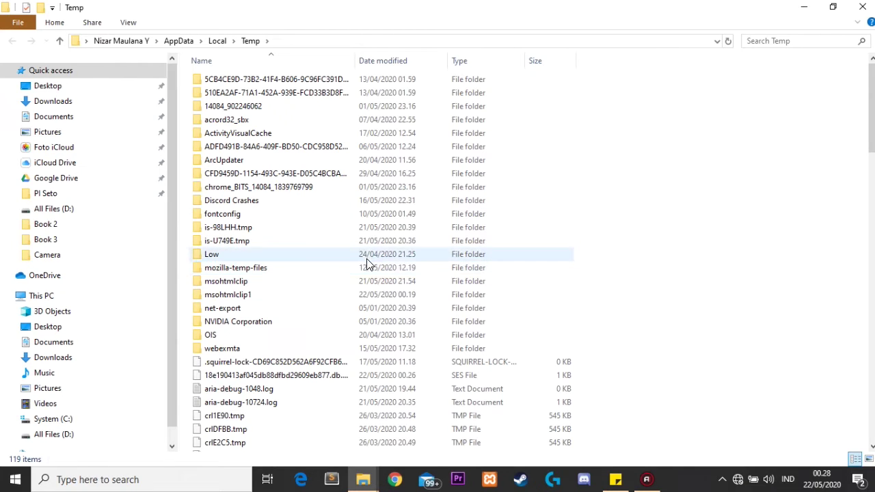
Look through the folders, log files and TMP files stored in the Temp folder.
scroll(240, 188, down, 6)
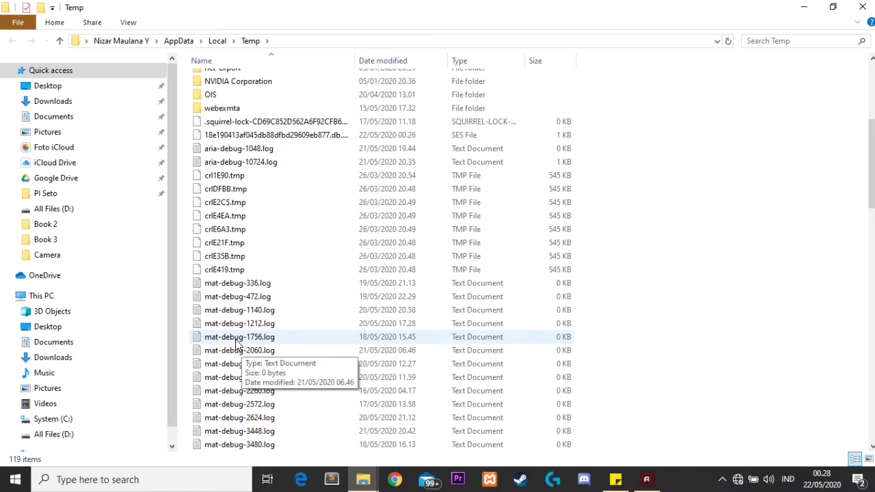
scroll(239, 354, down, 20)
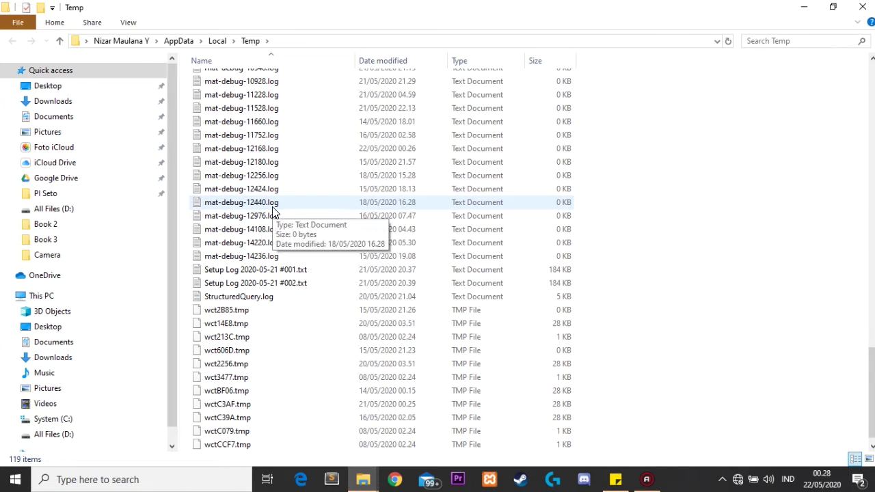
scroll(263, 220, up, 4)
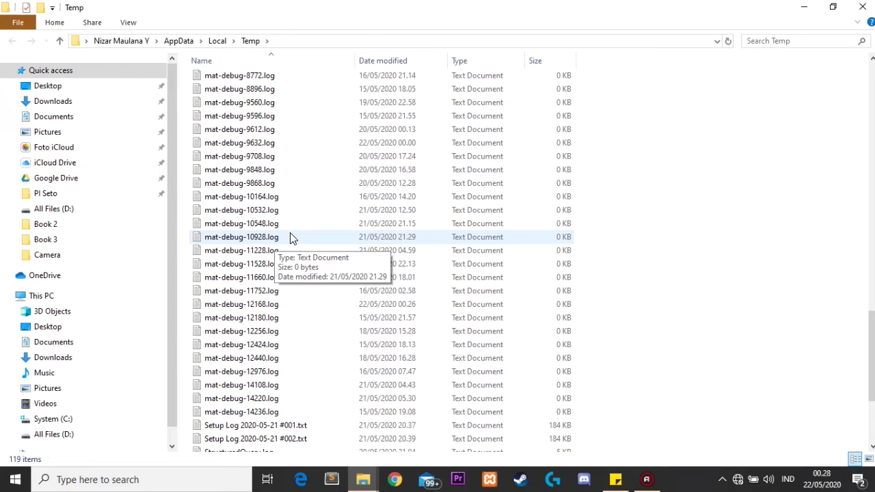
scroll(338, 260, up, 4)
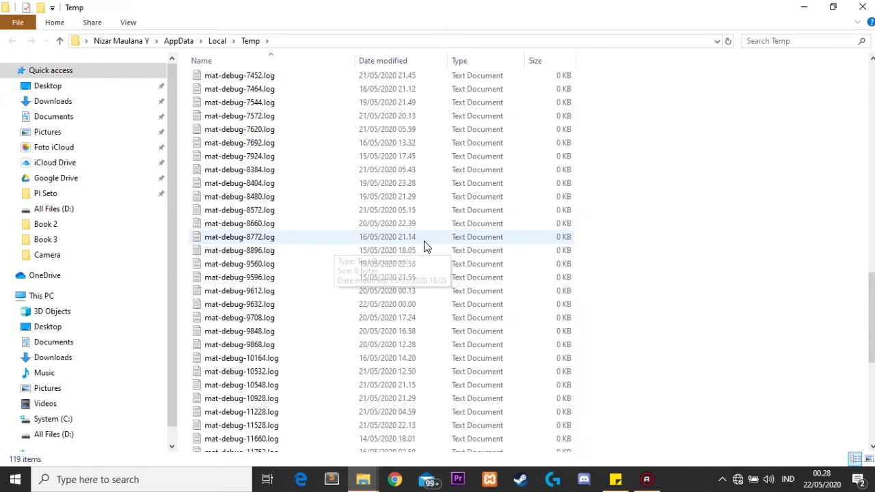
scroll(376, 253, up, 8)
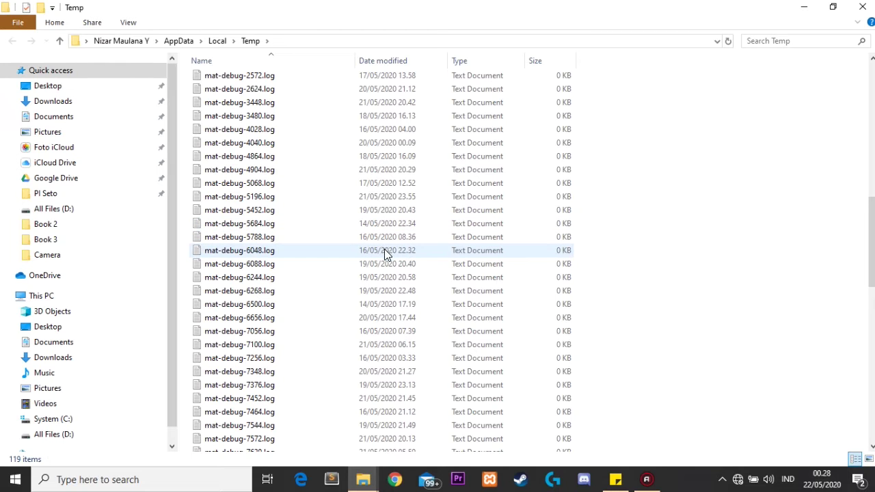
scroll(319, 244, up, 10)
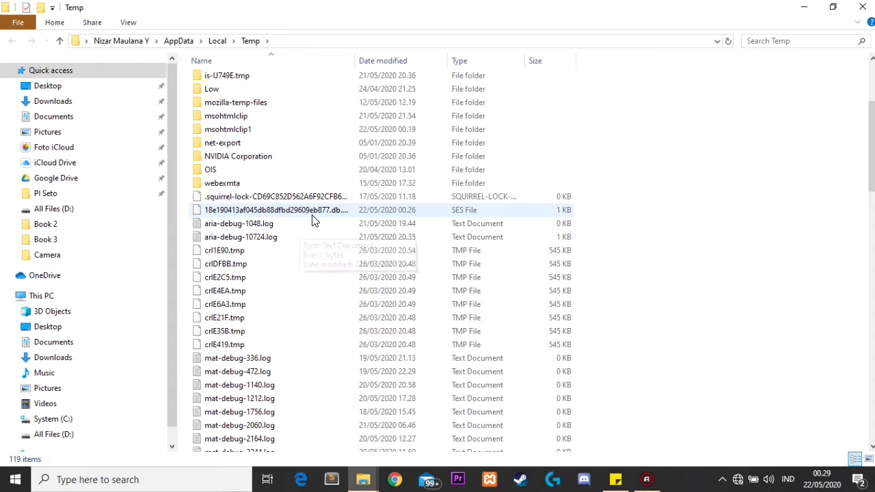
scroll(307, 226, up, 4)
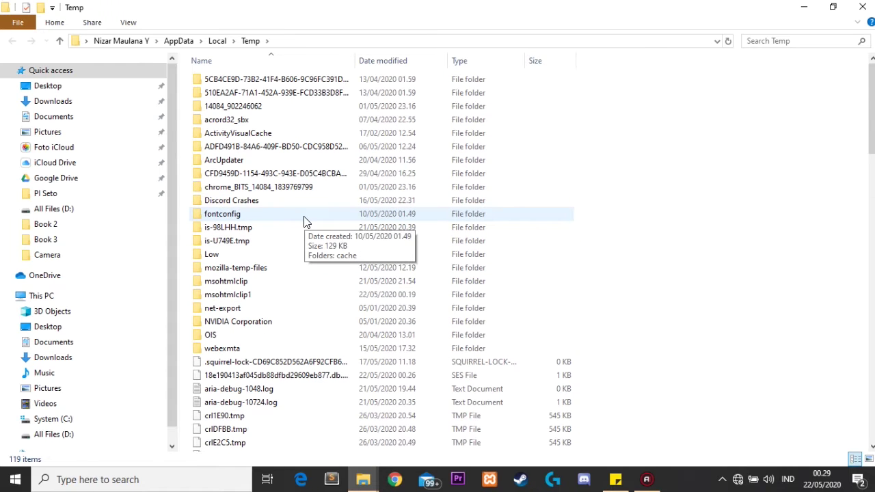
scroll(303, 228, down, 10)
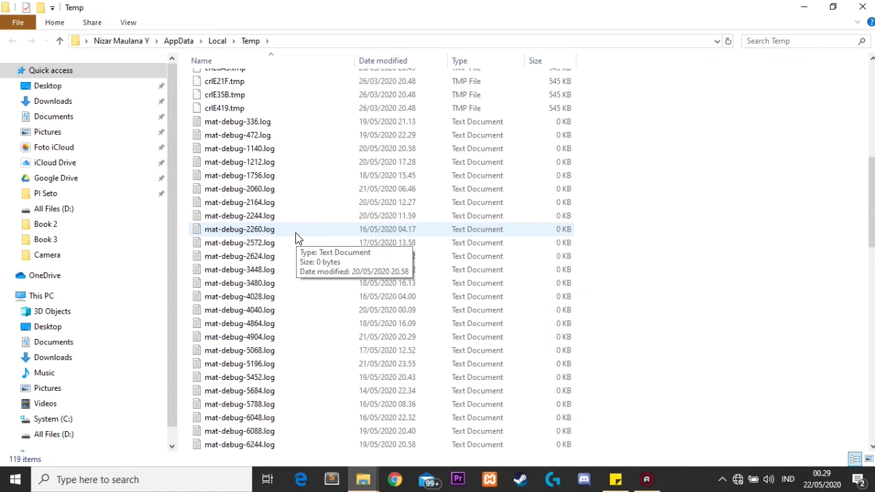
scroll(233, 202, up, 2)
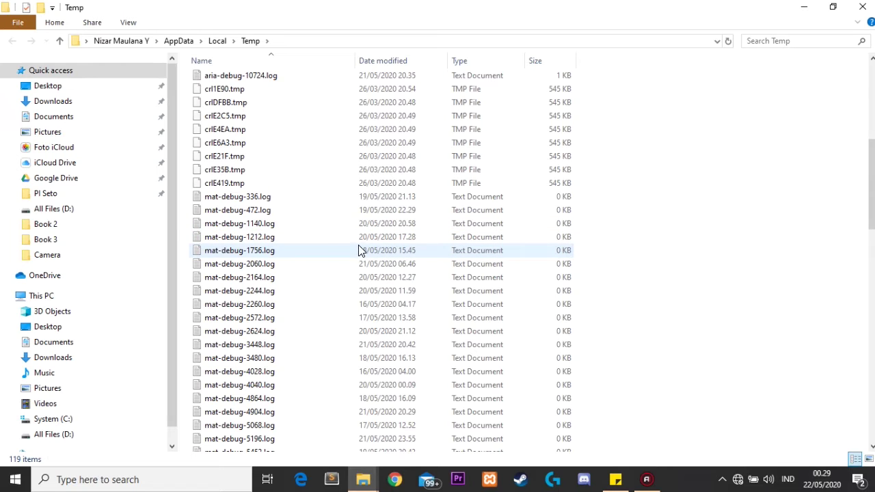
scroll(360, 247, up, 4)
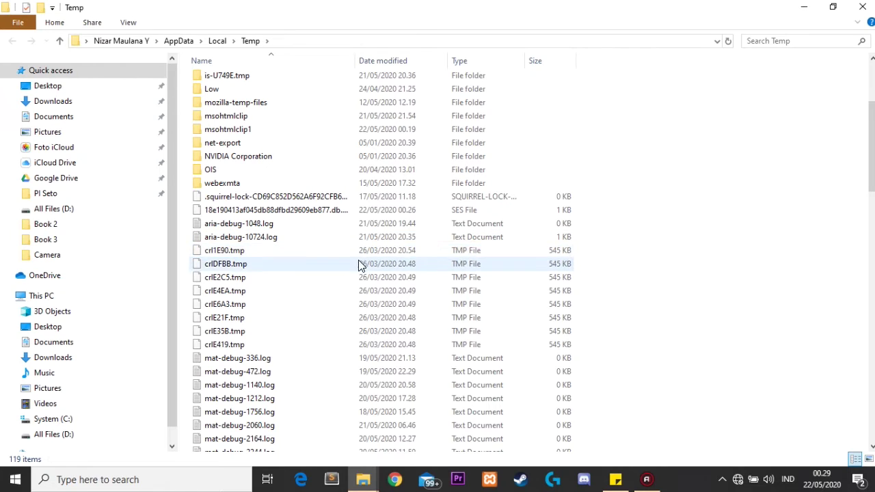
scroll(321, 284, up, 4)
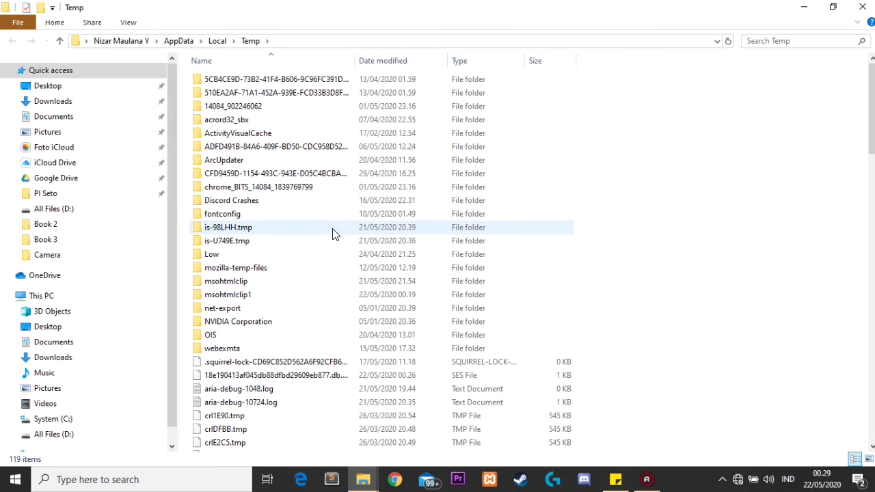
scroll(463, 227, down, 15)
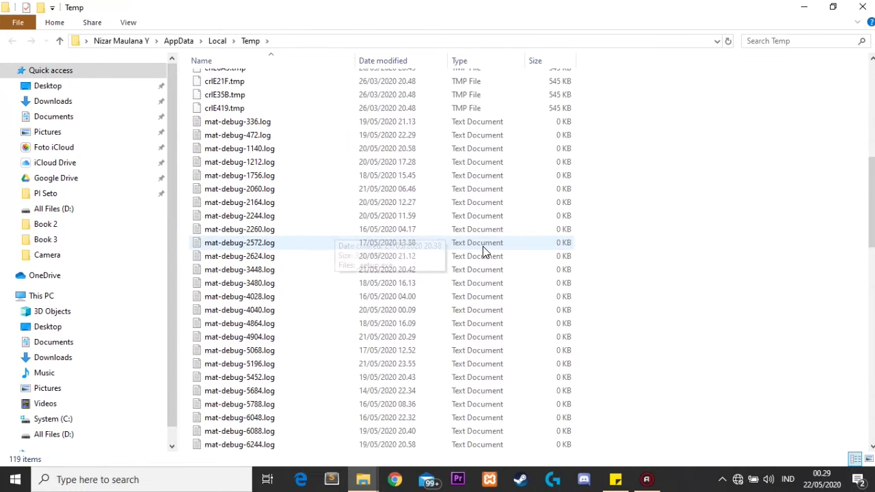
scroll(465, 256, up, 15)
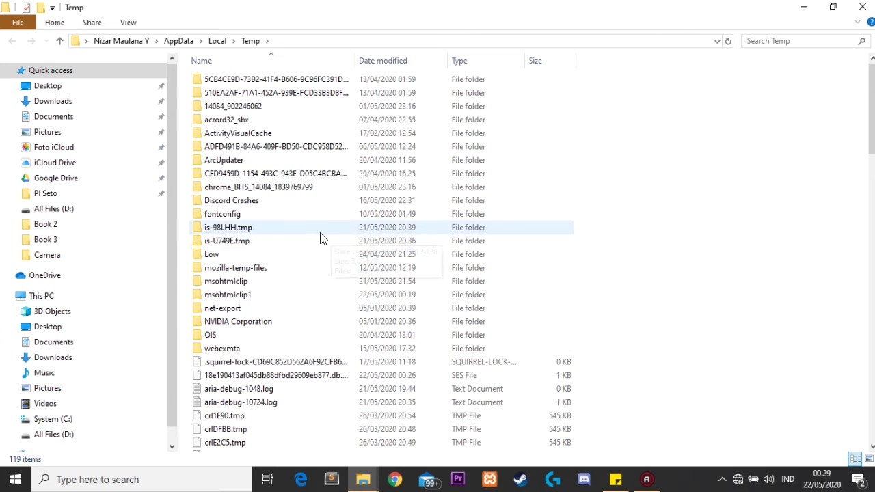
Select every item in the Temp folder and check their combined size in the properties.
key(ctrl+a)
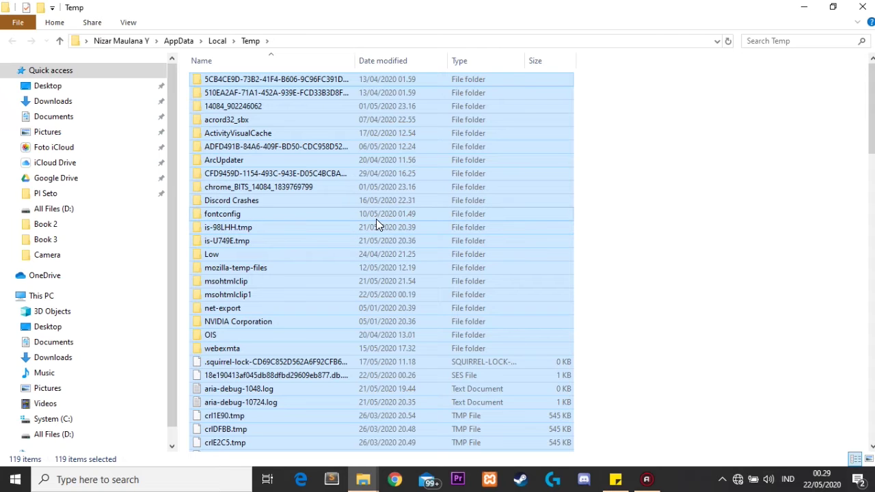
right_click(358, 155)
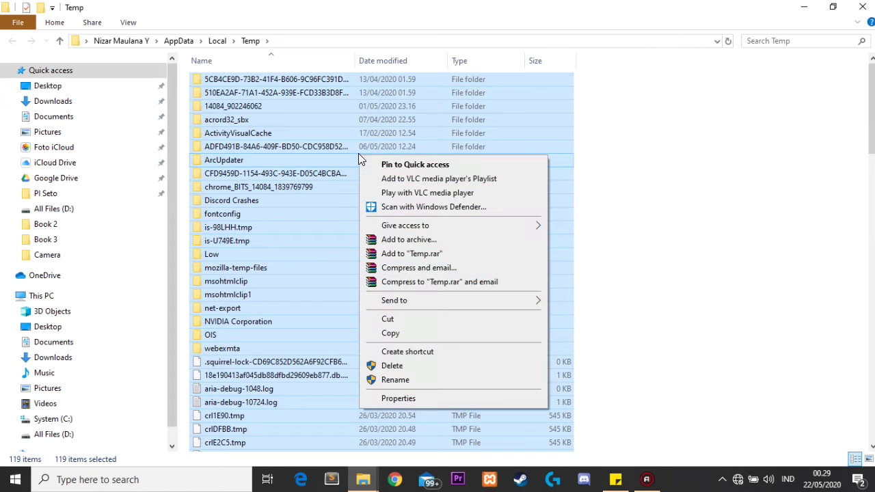
click(385, 400)
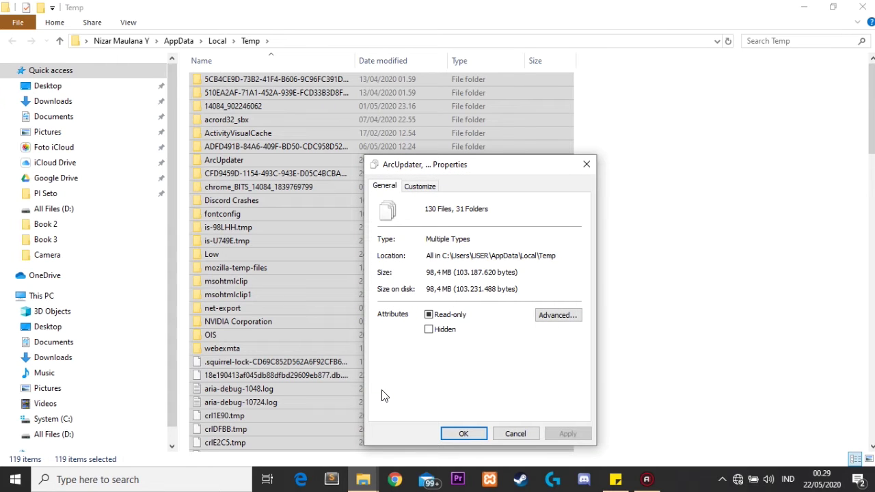
drag(497, 164, 461, 90)
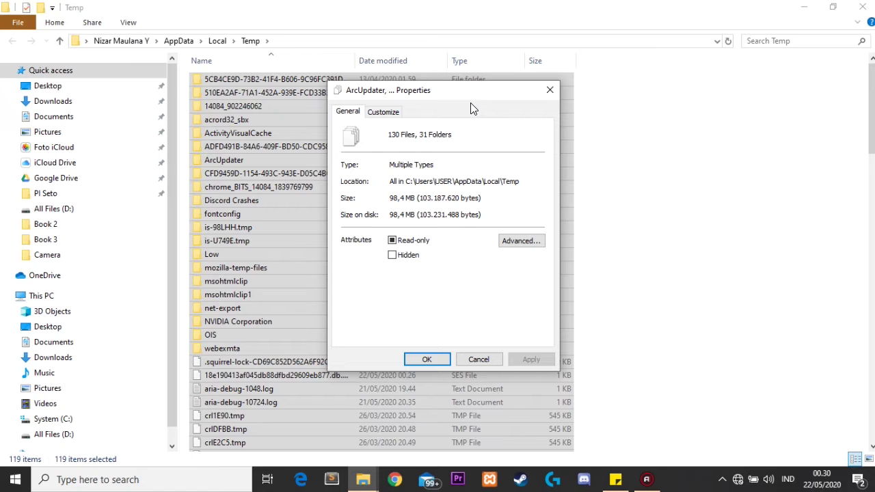
drag(456, 90, 553, 82)
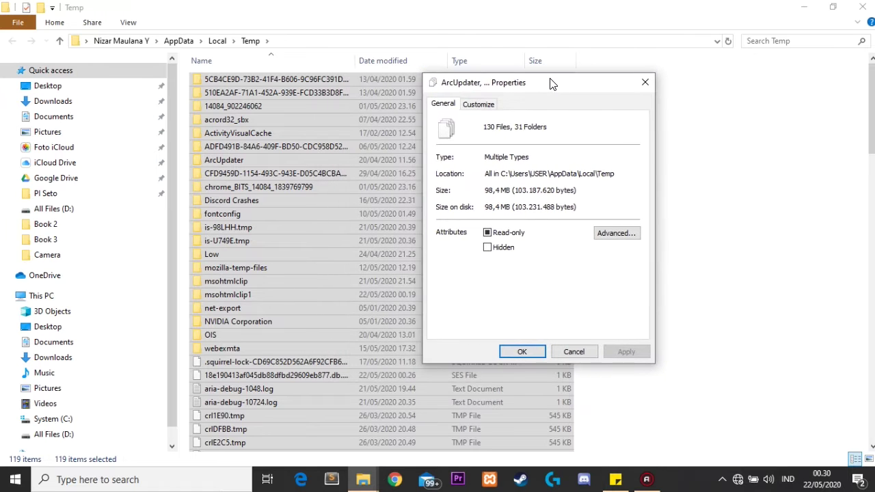
click(645, 82)
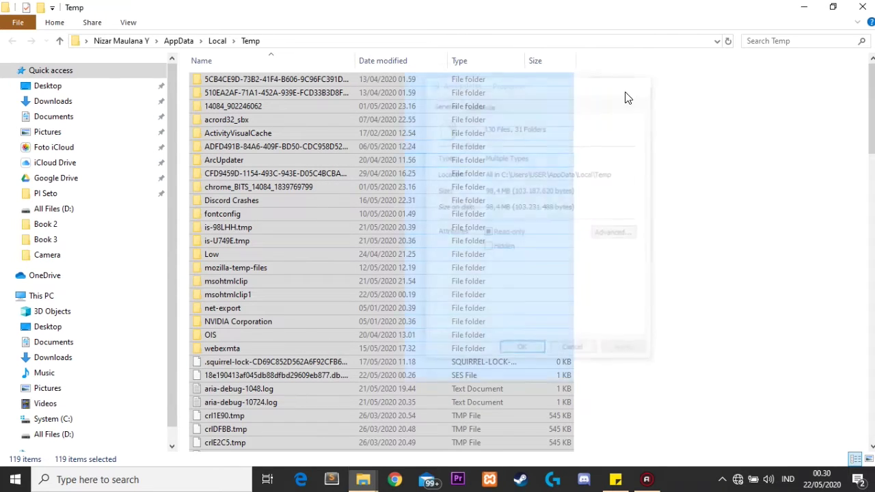
Delete all the items in the Temp folder, cancelling the operation for the file in use, and clear the selection.
right_click(309, 164)
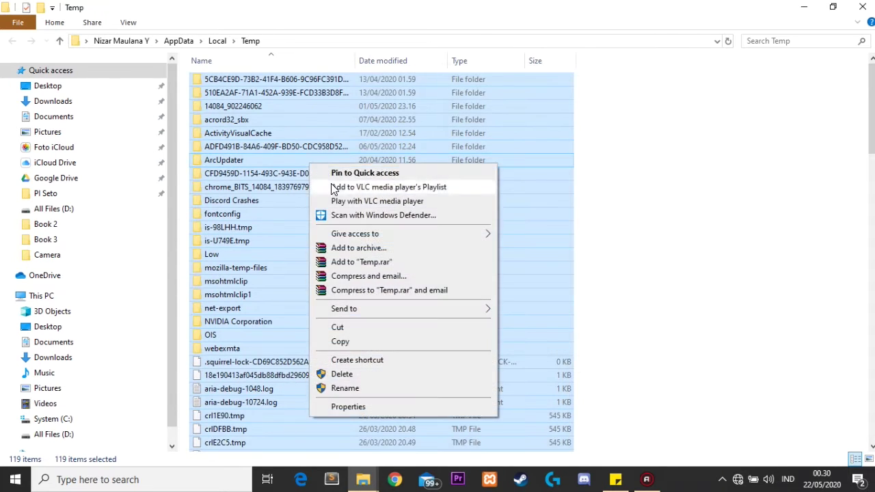
click(356, 375)
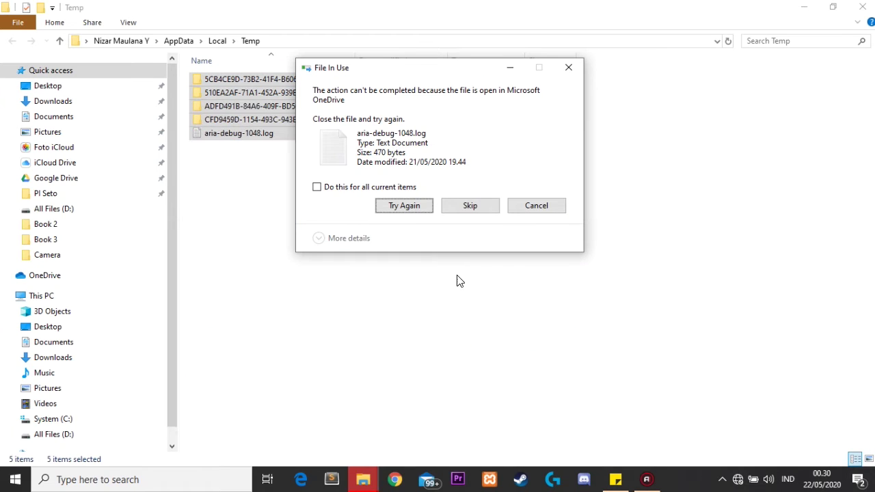
click(568, 68)
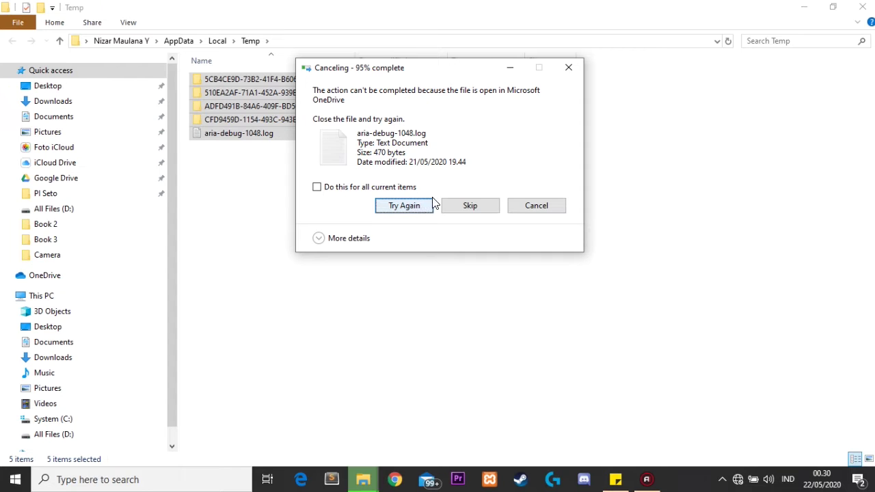
click(549, 206)
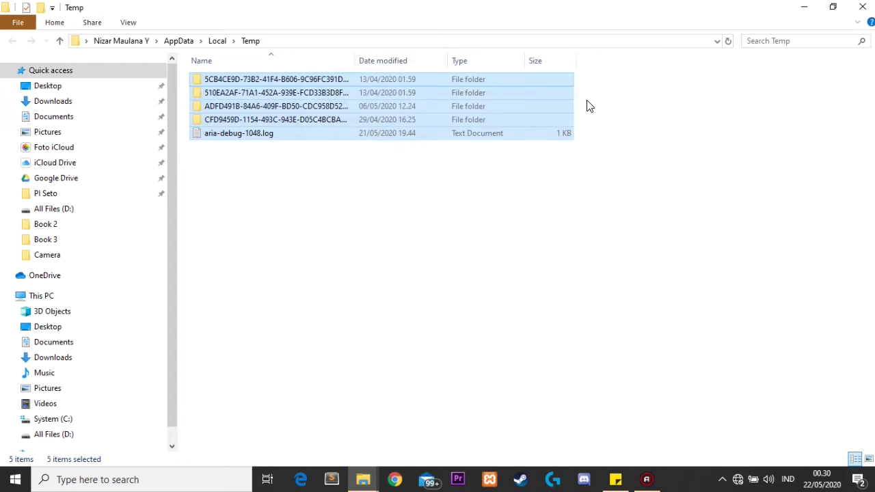
click(424, 158)
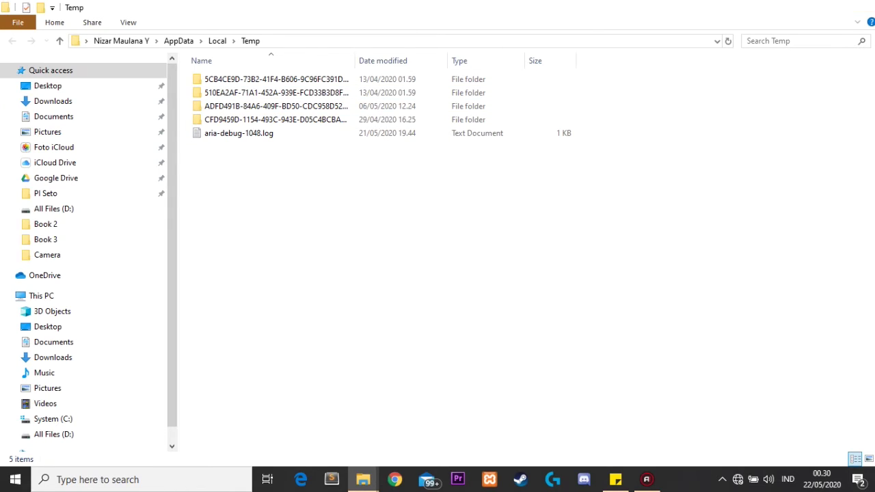
Return to the desktop and open the Windows Prefetch folder with the Run command prefetch, granting permanent access to it.
key(super+d)
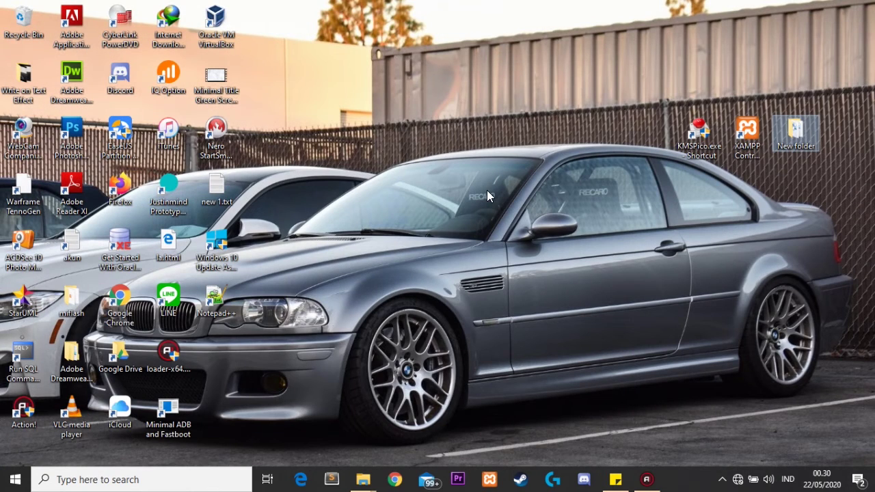
key(super+r)
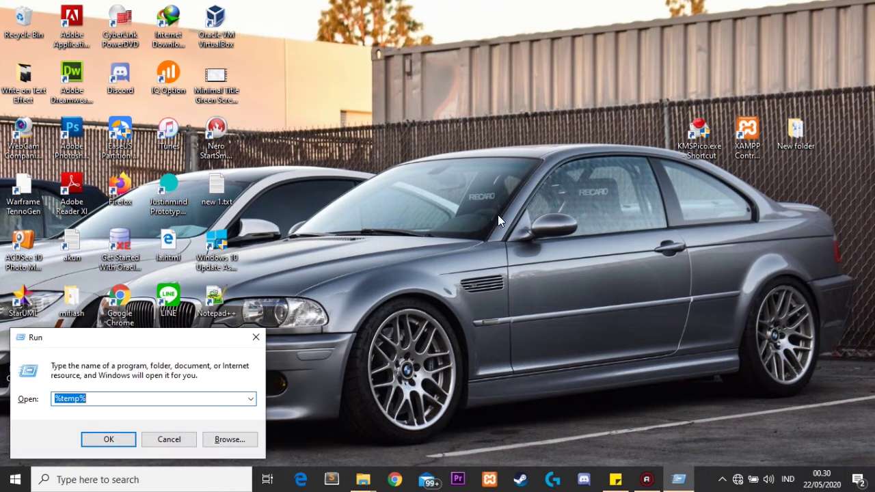
drag(167, 340, 467, 207)
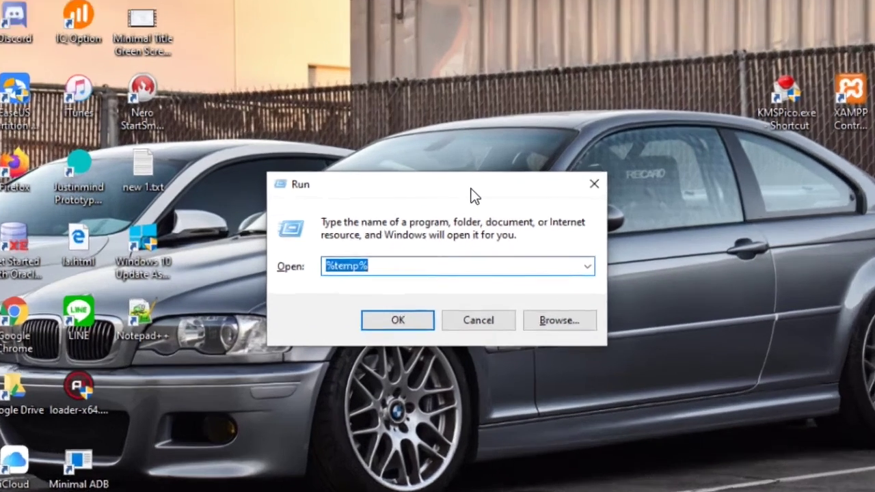
text(pre)
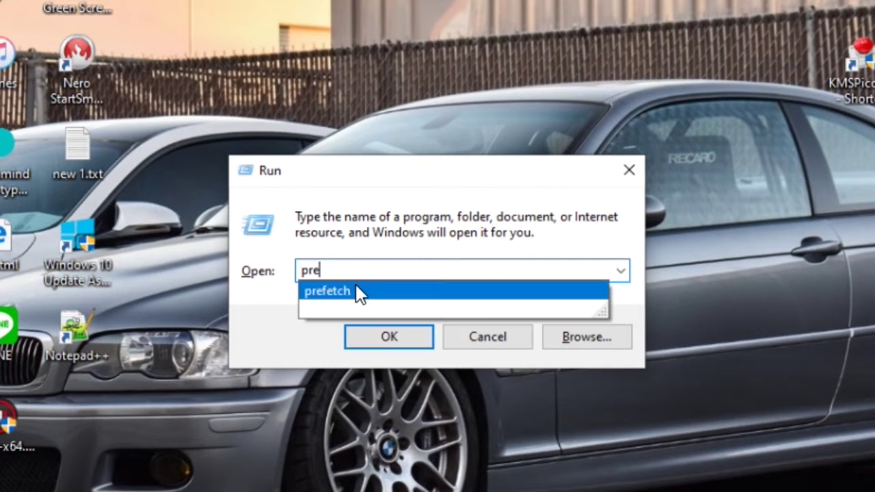
click(359, 296)
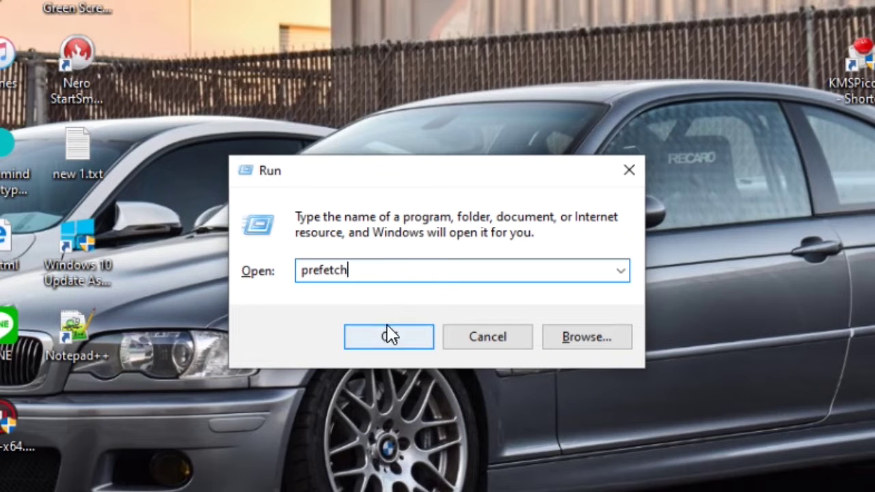
click(411, 338)
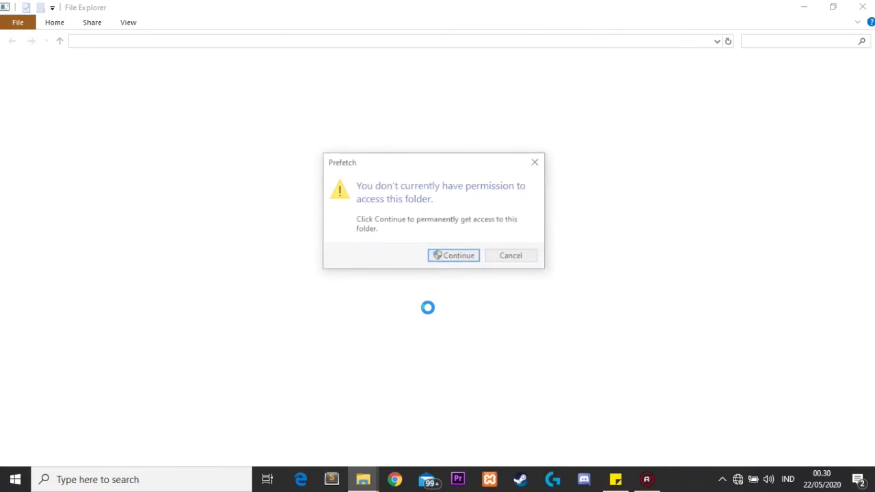
click(456, 258)
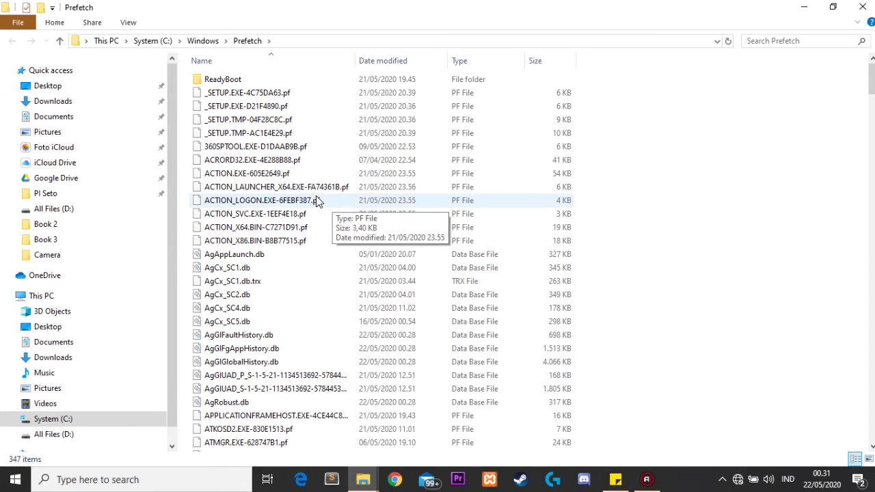
Look through the Prefetch folder, select all its items and check their combined size in the properties.
scroll(332, 203, down, 12)
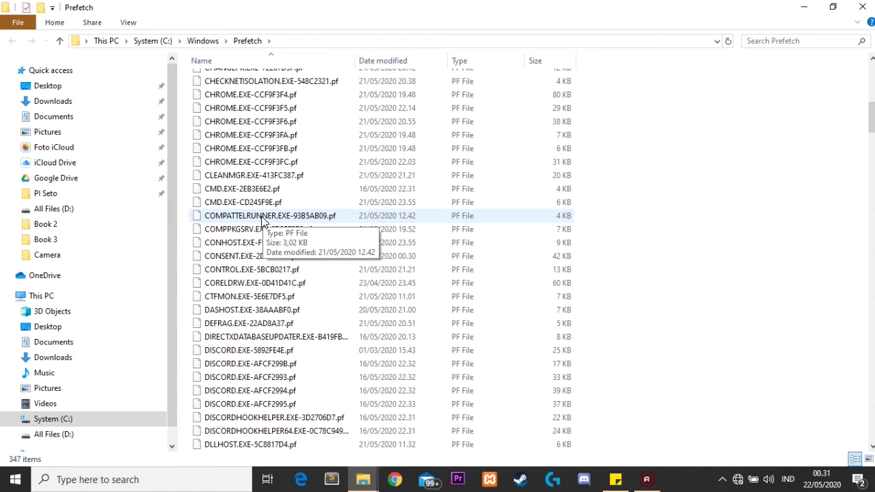
scroll(329, 242, up, 8)
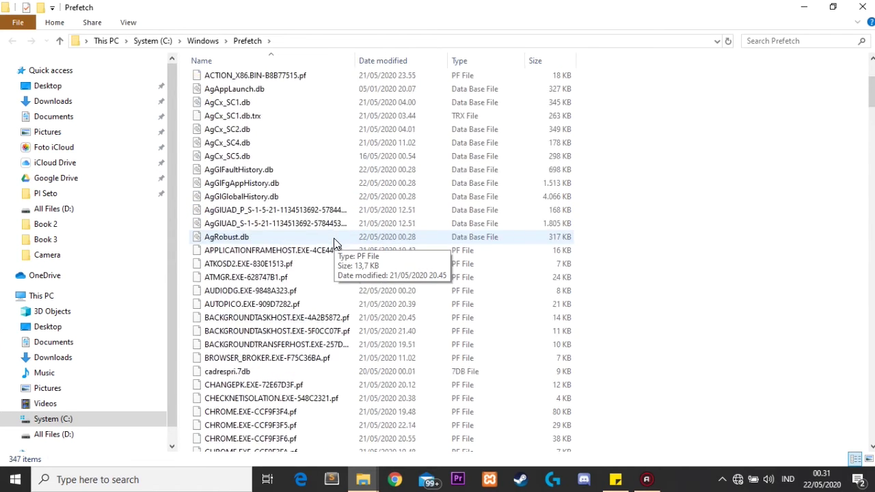
scroll(334, 242, up, 4)
click(287, 147)
key(ctrl+a)
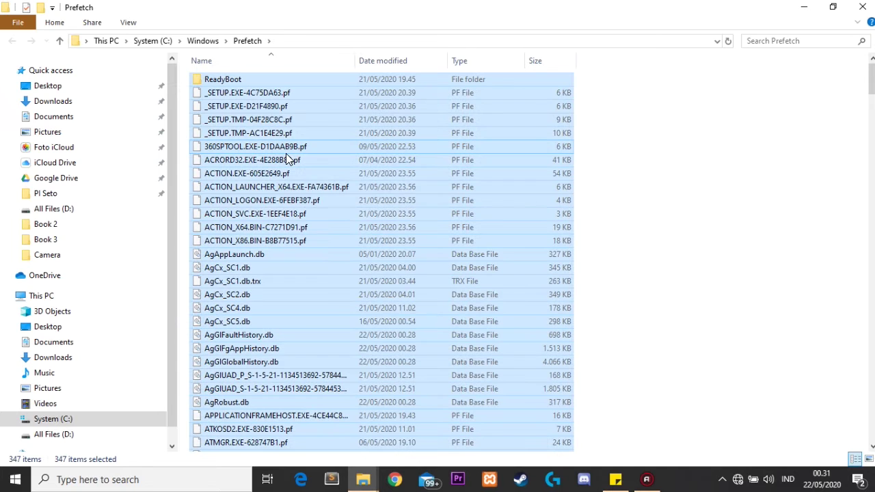
right_click(287, 154)
click(328, 364)
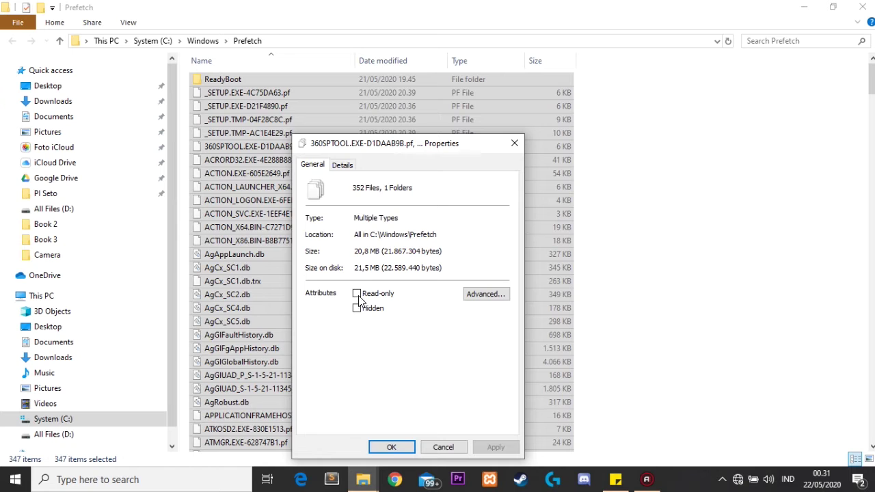
key(Escape)
Delete all the selected items in the Prefetch folder, cancelling the operation for the file in use.
right_click(302, 170)
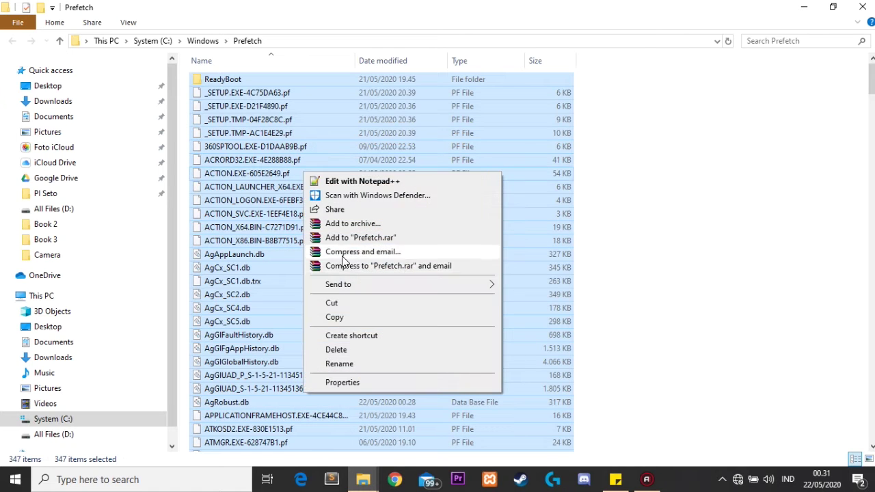
click(339, 349)
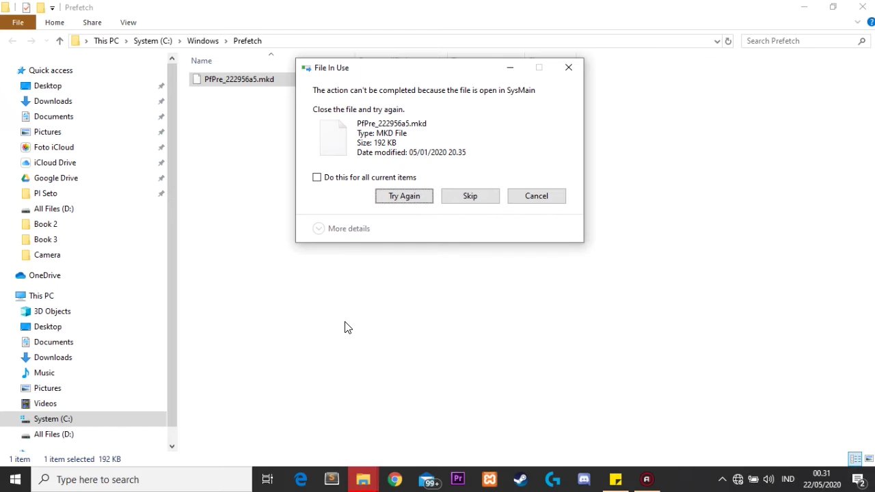
click(569, 68)
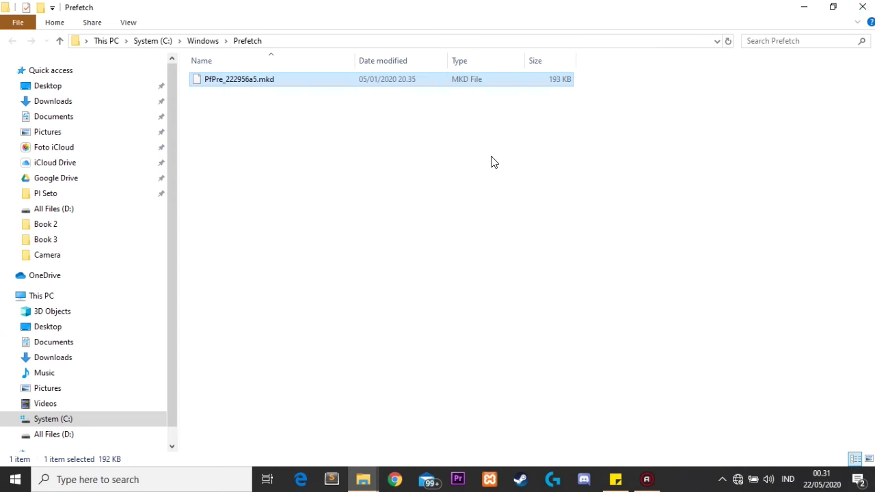
Close the Prefetch folder window and return to the desktop.
click(862, 7)
right_click(369, 134)
click(404, 165)
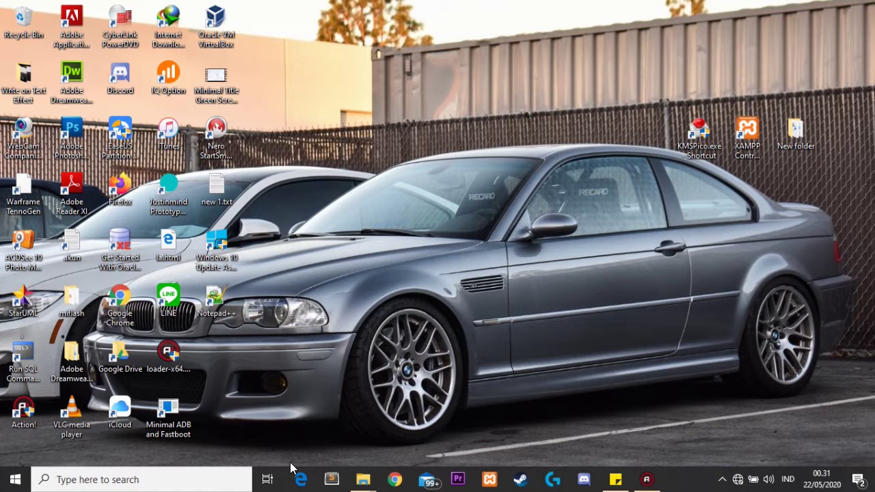
Show the drives in This PC from the open All Files (D:) window and view the D: drive's properties.
mouse_move(361, 479)
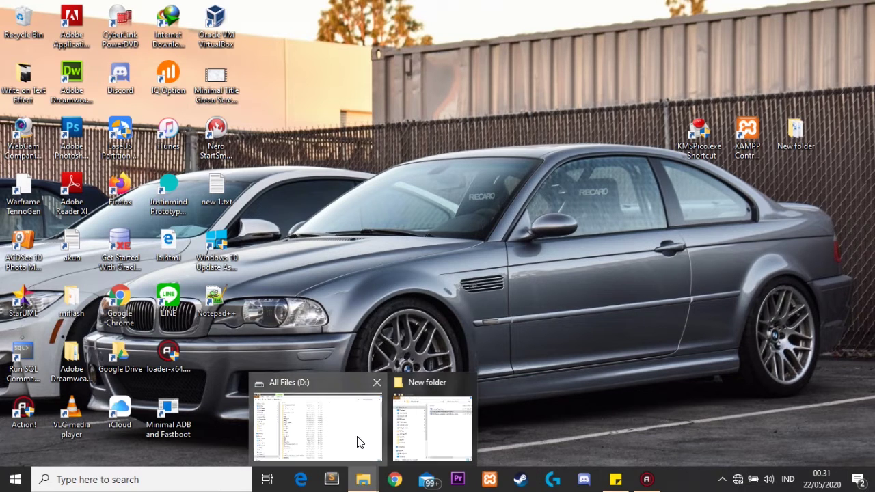
click(358, 442)
click(84, 300)
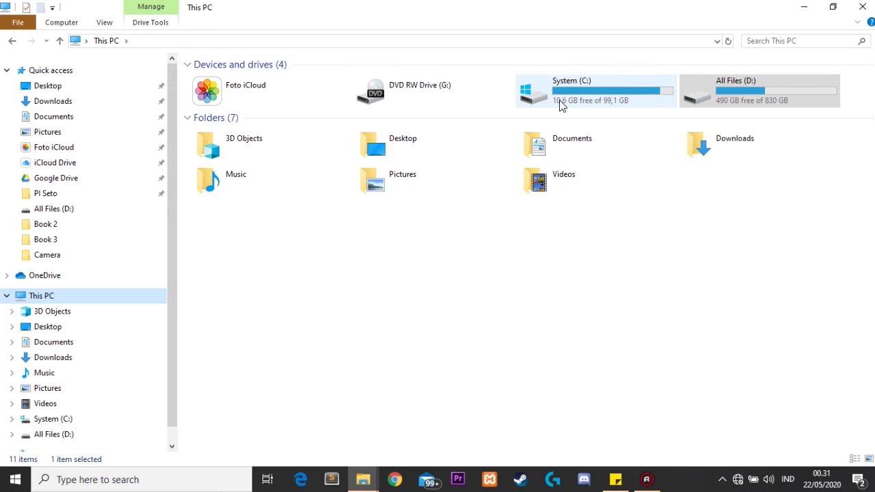
right_click(715, 83)
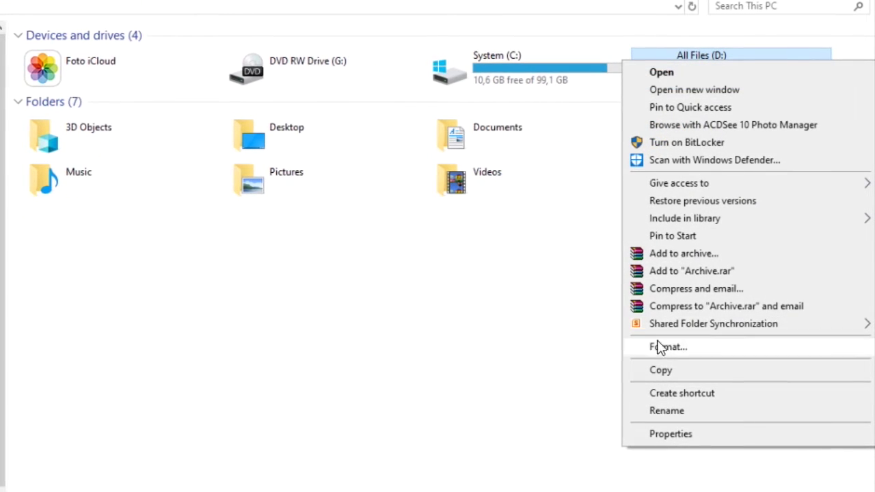
click(659, 435)
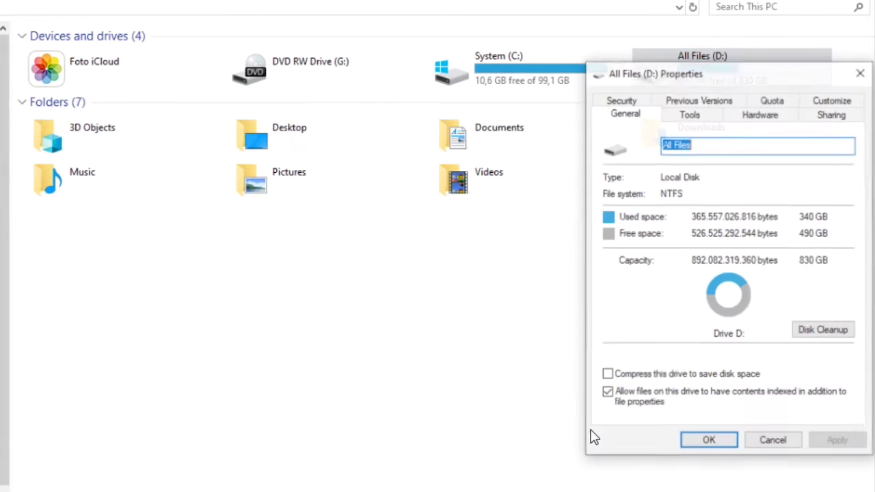
drag(694, 74, 280, 71)
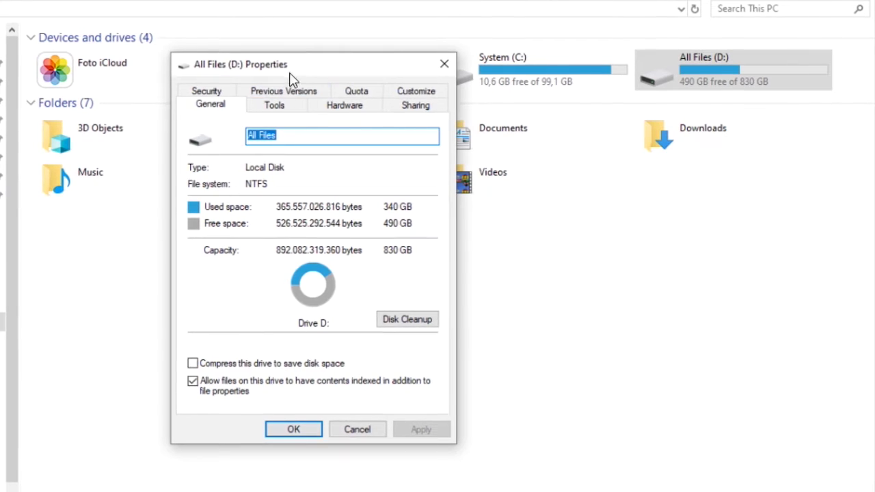
drag(290, 77, 309, 35)
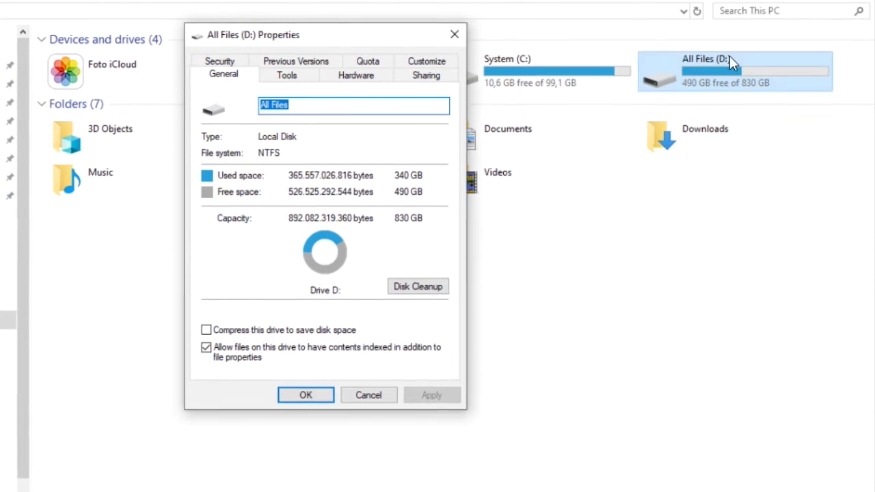
Start Disk Cleanup for the All Files (D:) drive and review the Recycle Bin entry among the files to delete.
click(409, 292)
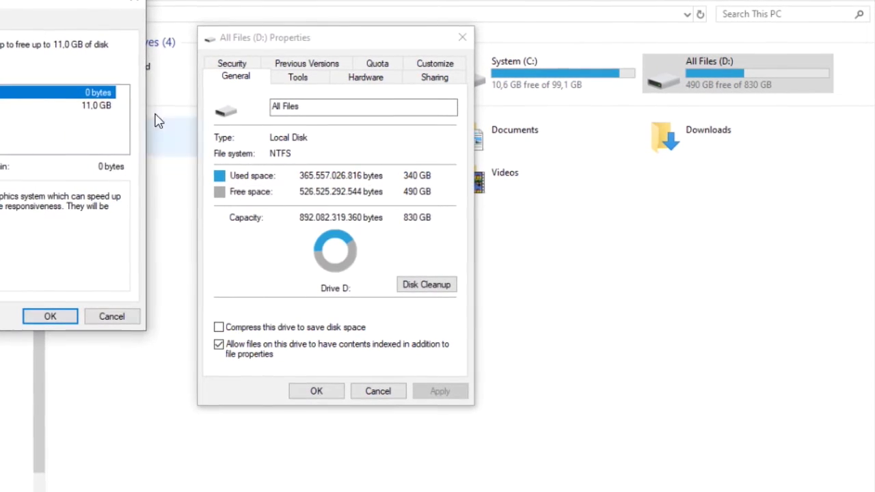
drag(27, 4, 381, 29)
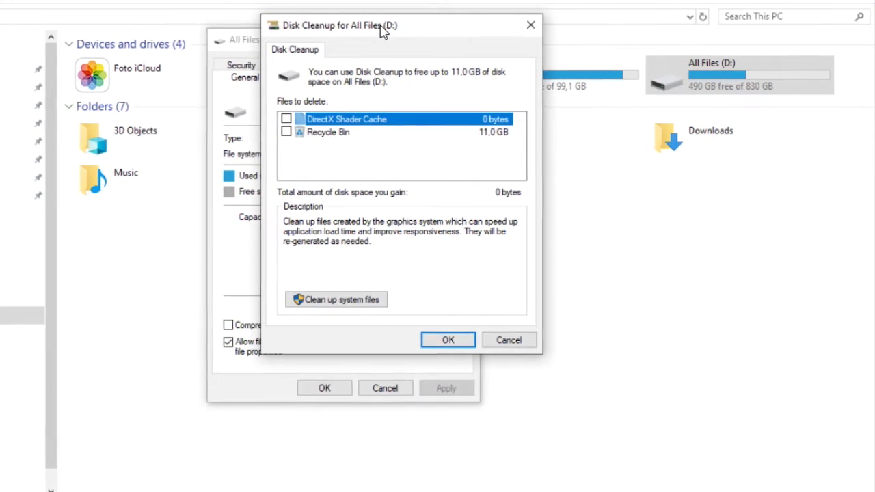
drag(382, 32, 382, 72)
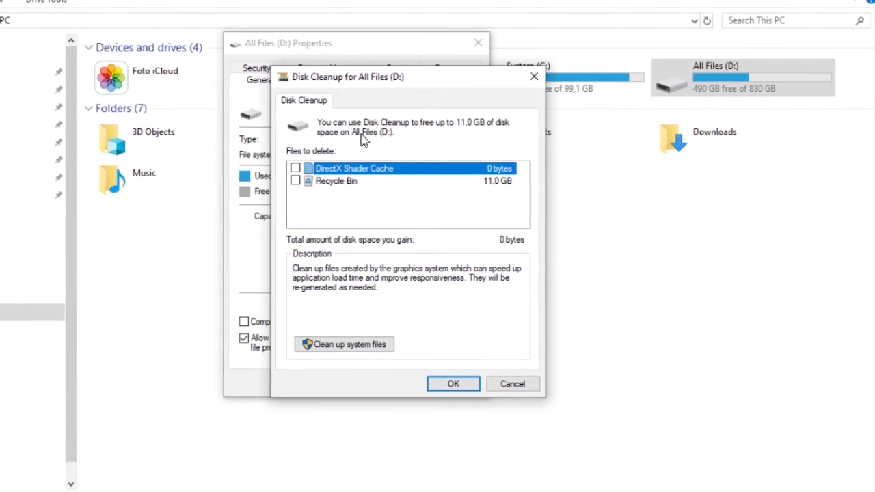
click(351, 188)
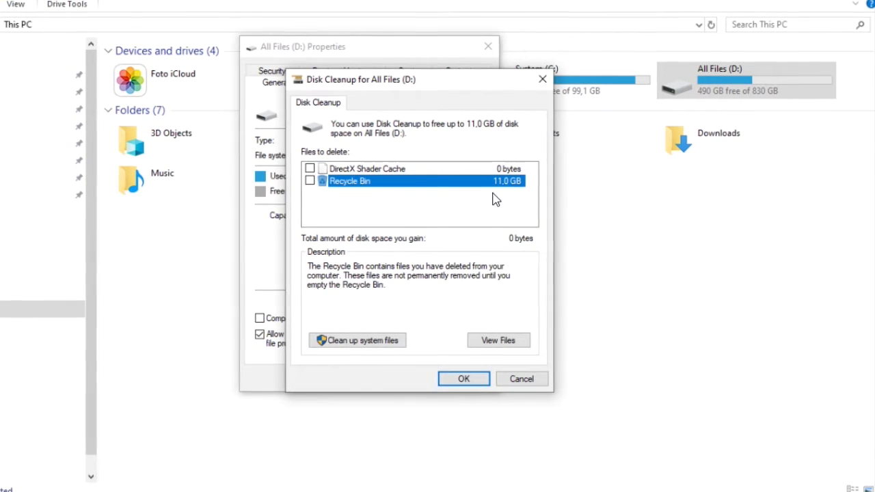
drag(461, 83, 404, 104)
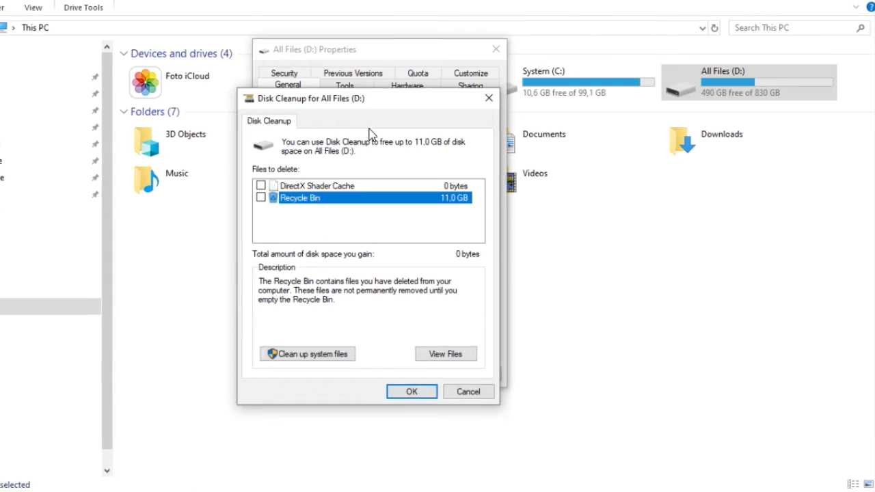
drag(353, 100, 377, 89)
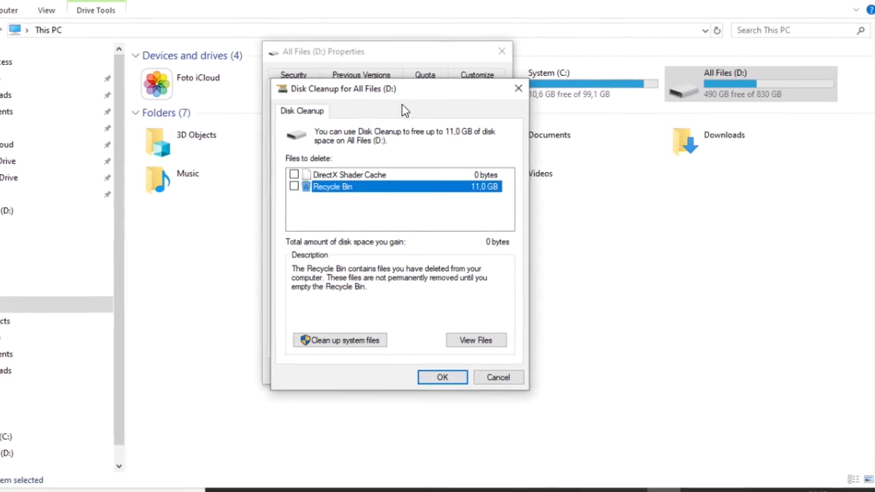
drag(415, 90, 373, 129)
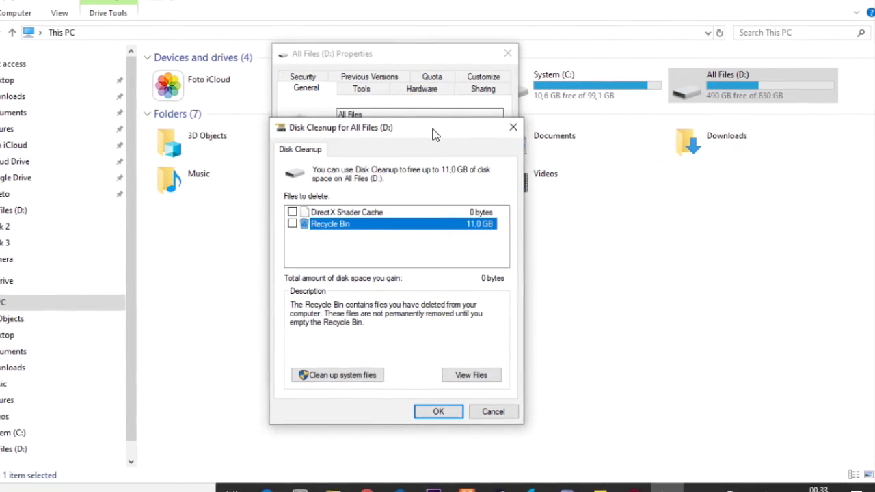
drag(434, 134, 471, 123)
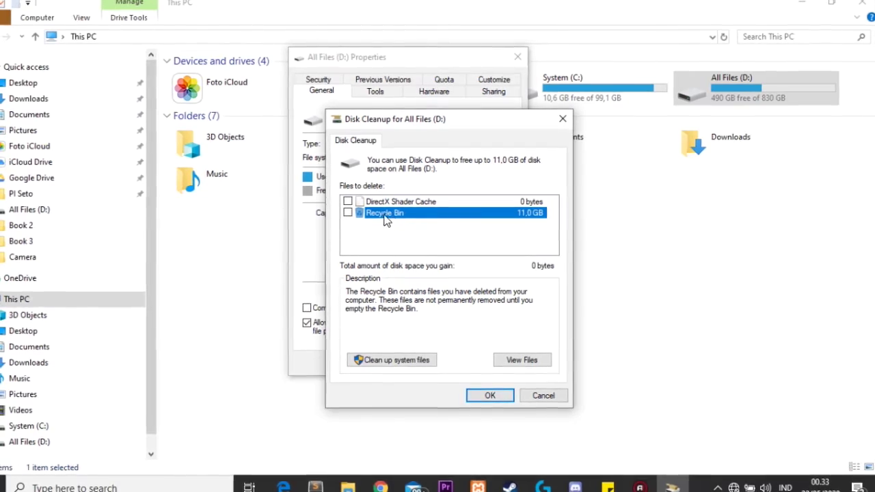
drag(492, 121, 458, 156)
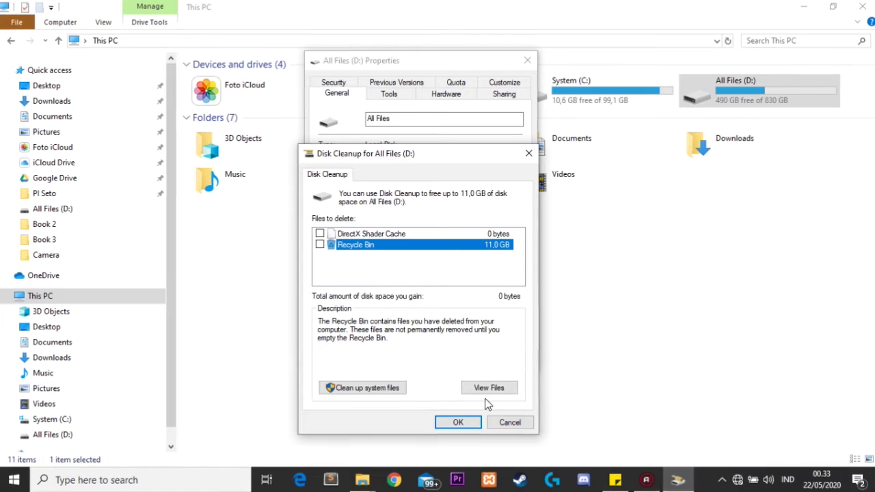
Cancel Disk Cleanup, close the D: drive's properties and go back to the desktop.
click(510, 422)
click(525, 62)
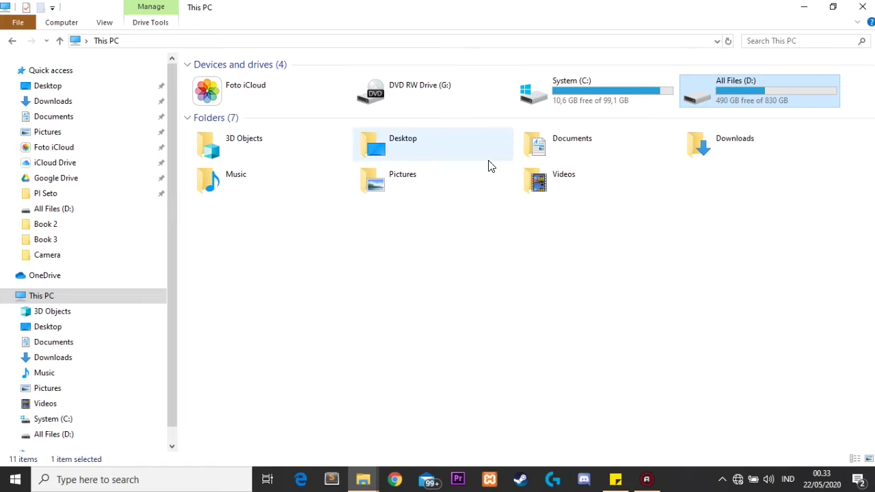
click(804, 7)
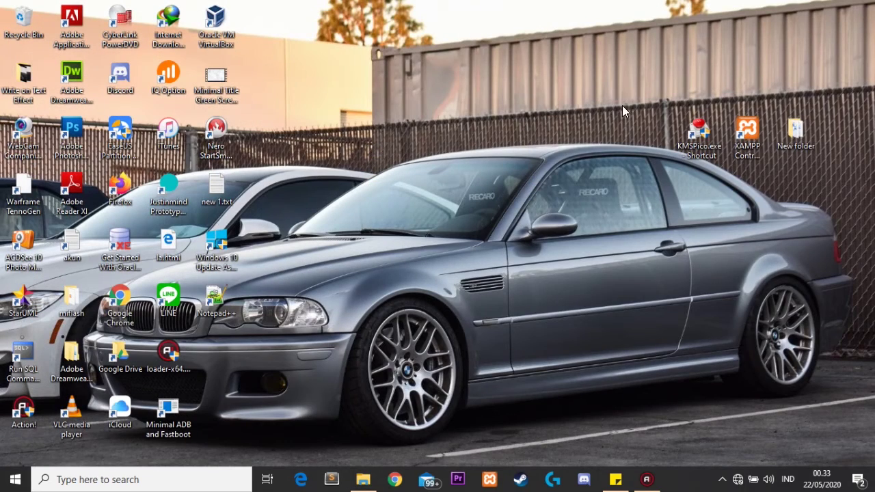
right_click(454, 160)
click(488, 199)
right_click(470, 191)
click(495, 235)
Open the Registry Editor with the Run command regedit, allow it to make changes and maximize its window.
key(super)
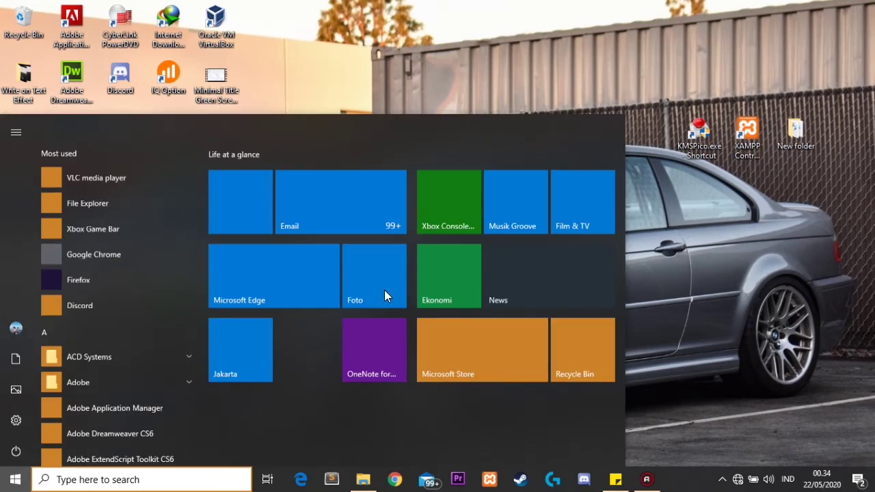
key(super+r)
drag(153, 338, 424, 170)
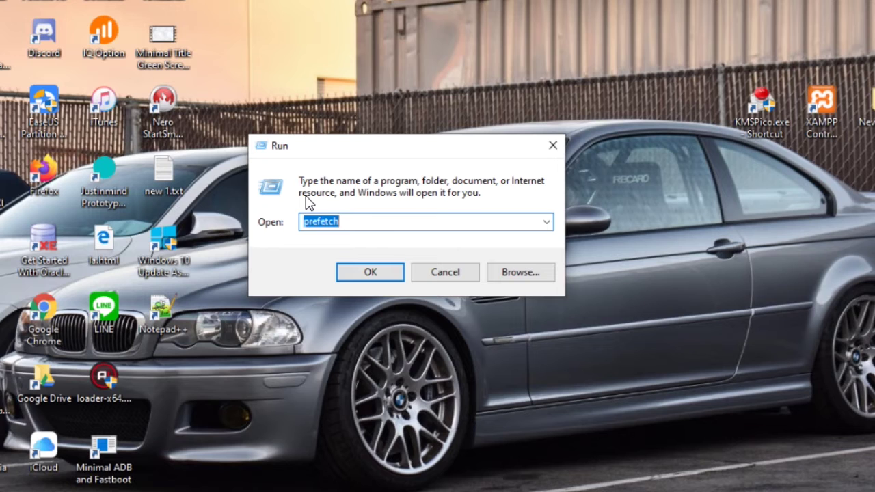
text(re)
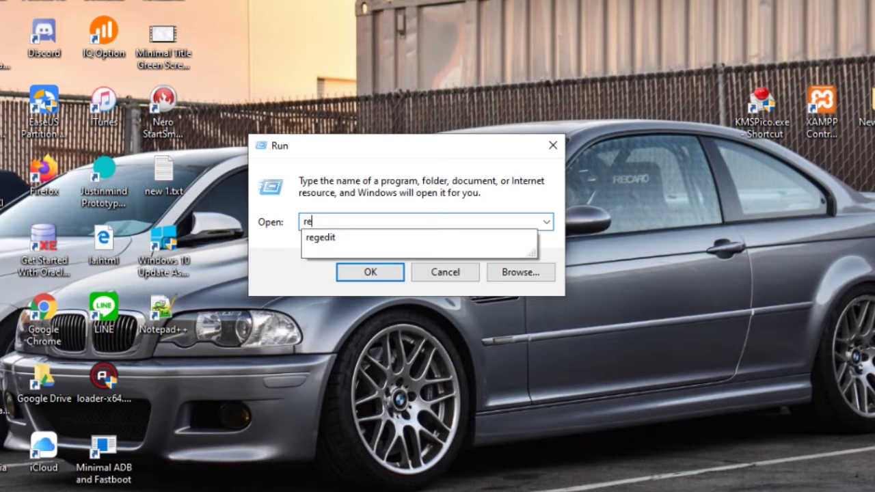
click(345, 238)
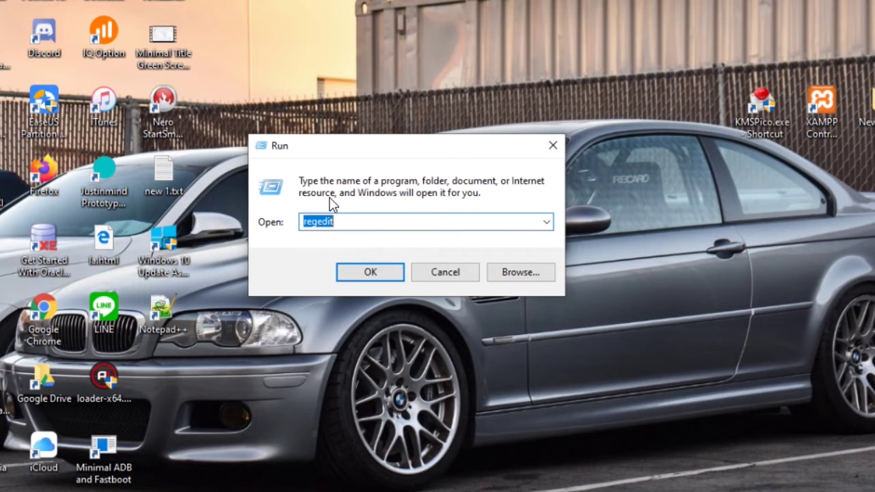
click(370, 272)
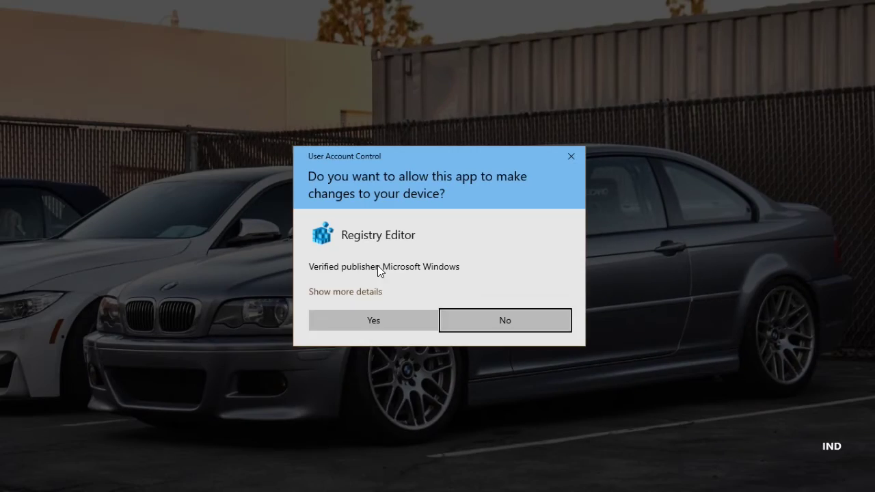
click(366, 318)
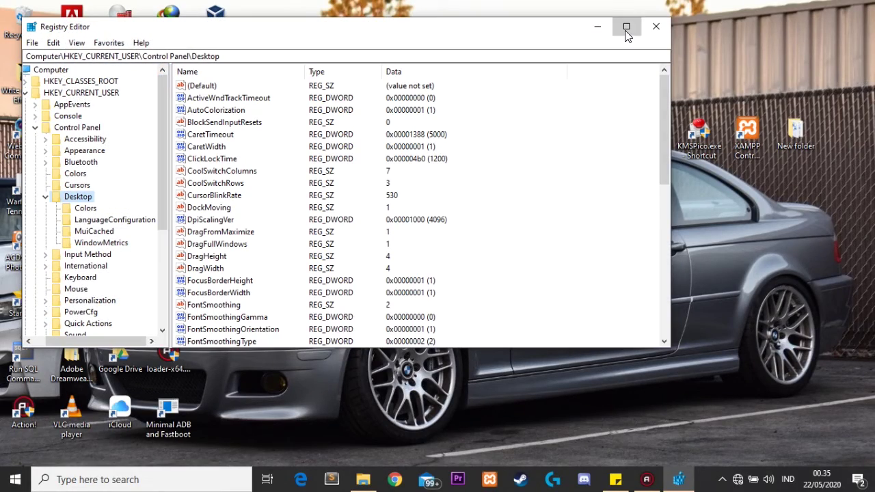
click(625, 29)
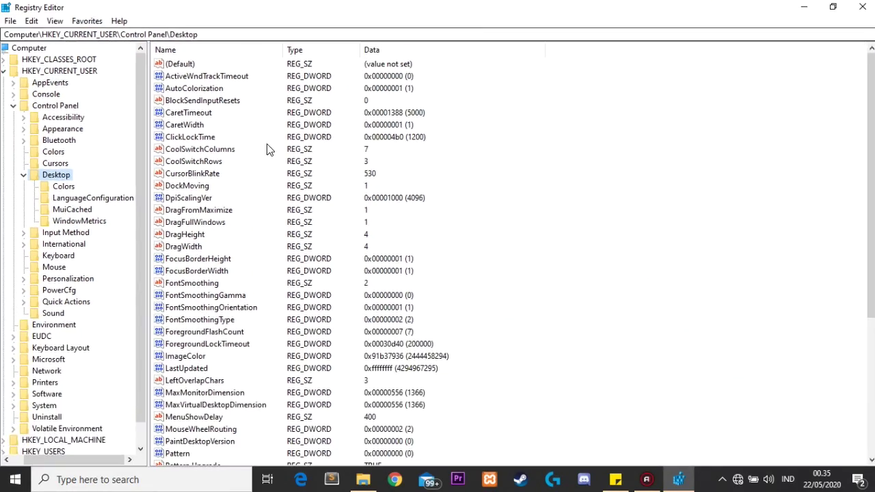
Collapse the Control Panel branch in the registry tree and show only the direct subkeys of HKEY_CURRENT_USER.
click(14, 105)
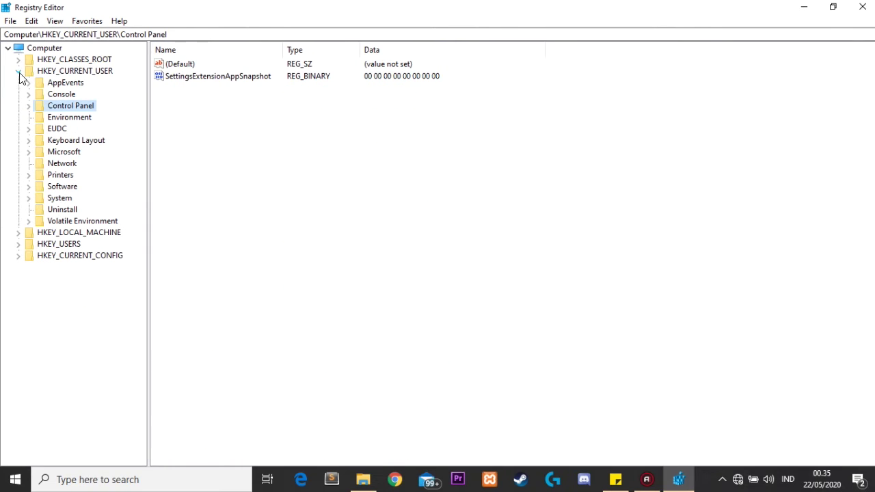
click(18, 71)
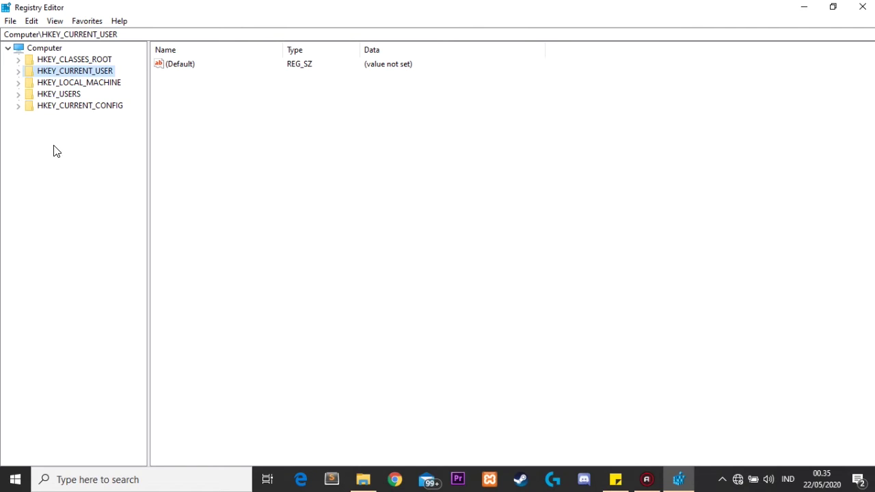
click(18, 71)
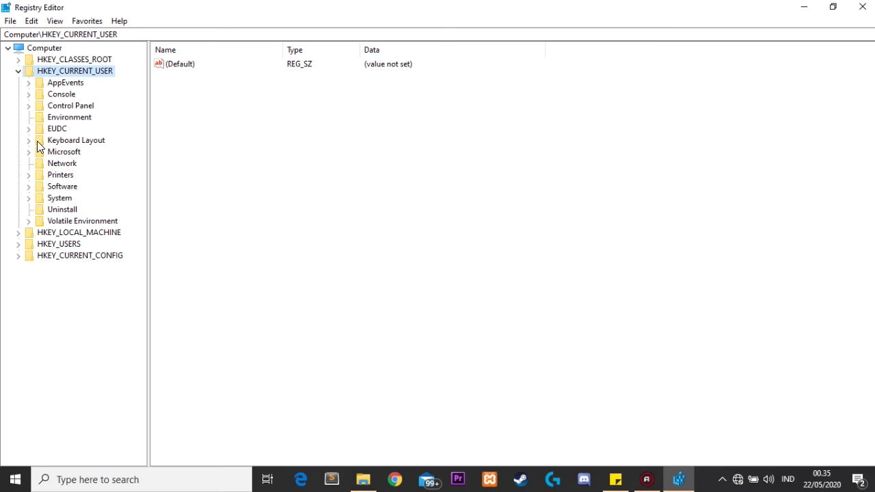
Expand the Control Panel branch under HKEY_CURRENT_USER and show the values of its Desktop key.
click(28, 106)
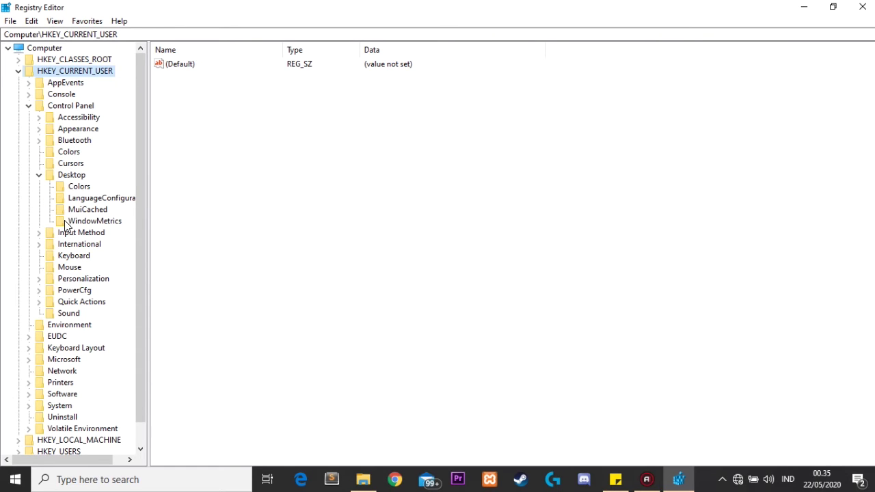
double_click(66, 177)
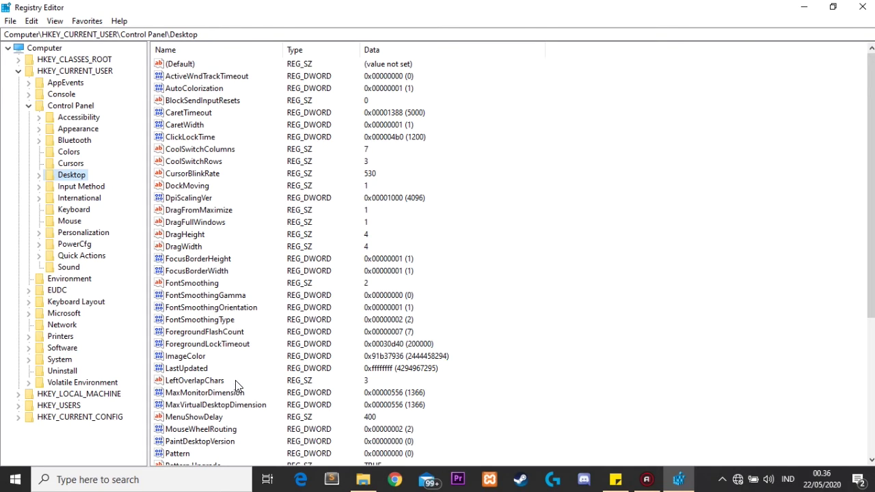
scroll(236, 386, down, 2)
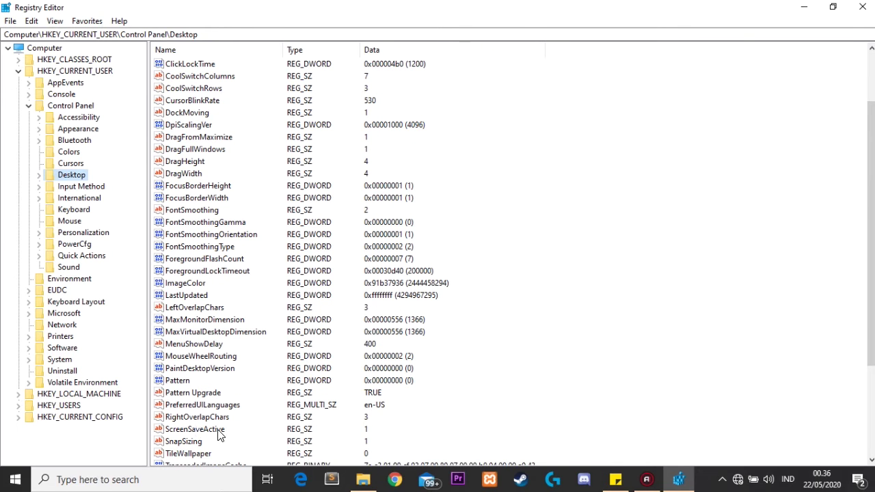
Set the value data of MenuShowDelay in the Desktop key to 00 and save the change.
click(209, 346)
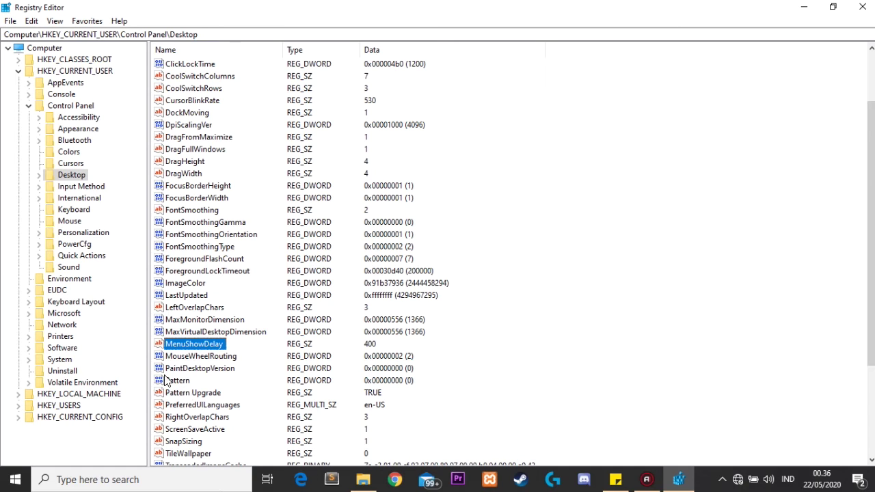
double_click(175, 345)
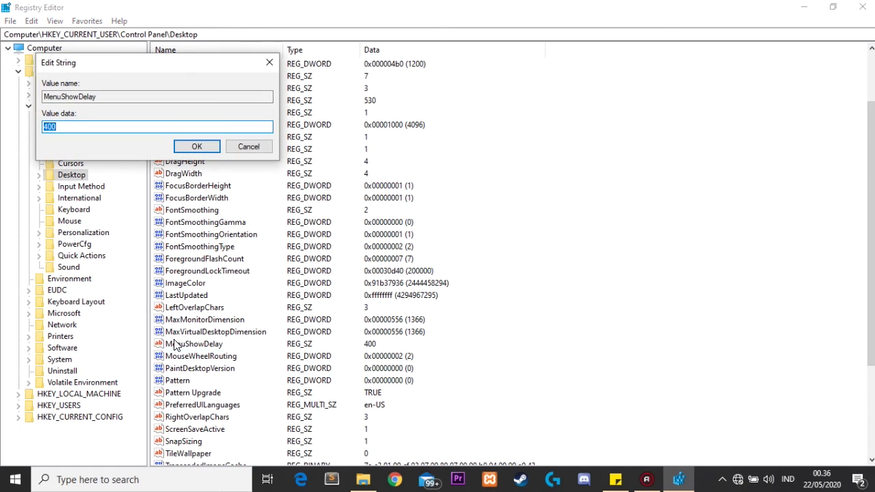
drag(152, 63, 430, 151)
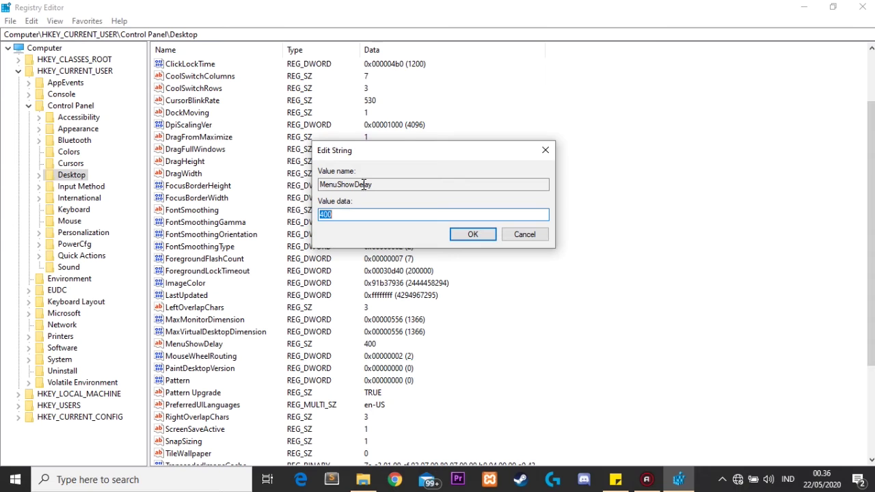
drag(400, 150, 426, 132)
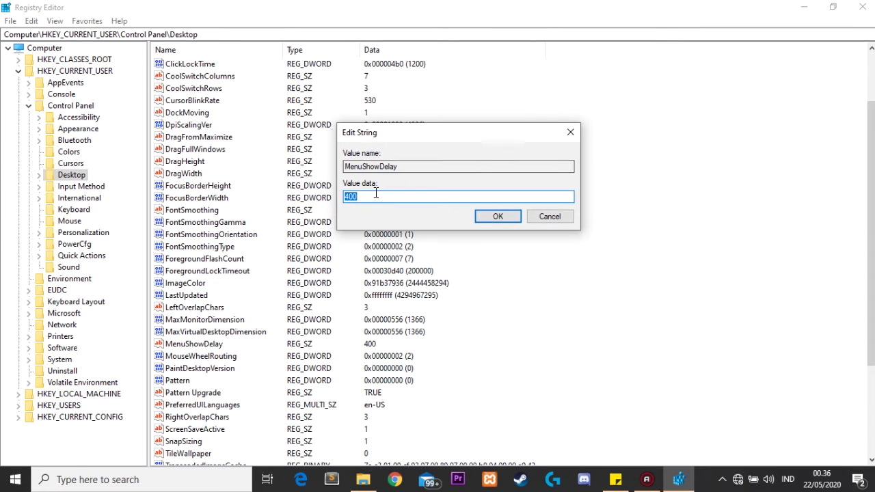
text(400)
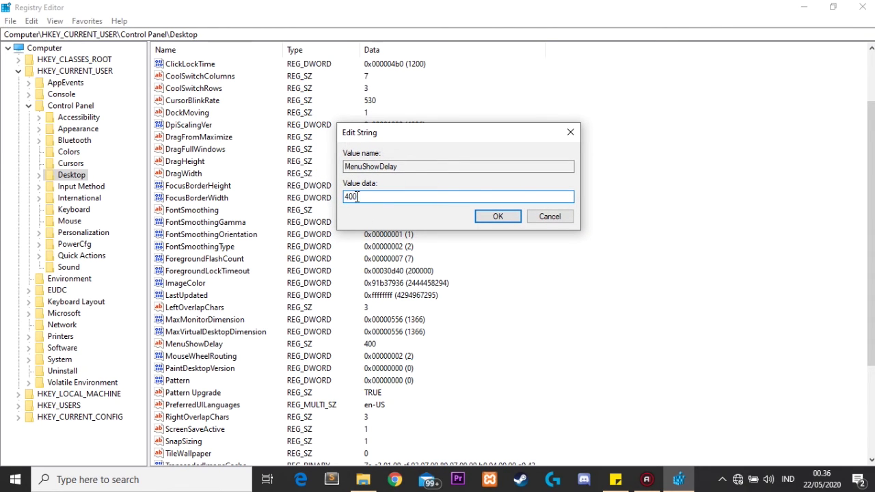
key(ctrl+a)
click(363, 196)
double_click(363, 197)
click(363, 196)
double_click(364, 196)
click(365, 197)
drag(367, 197, 311, 198)
text(00)
click(495, 220)
Reopen the MenuShowDelay value to check its data, then close its editing dialog.
key(Return)
key(Return)
key(Return)
key(Return)
key(Return)
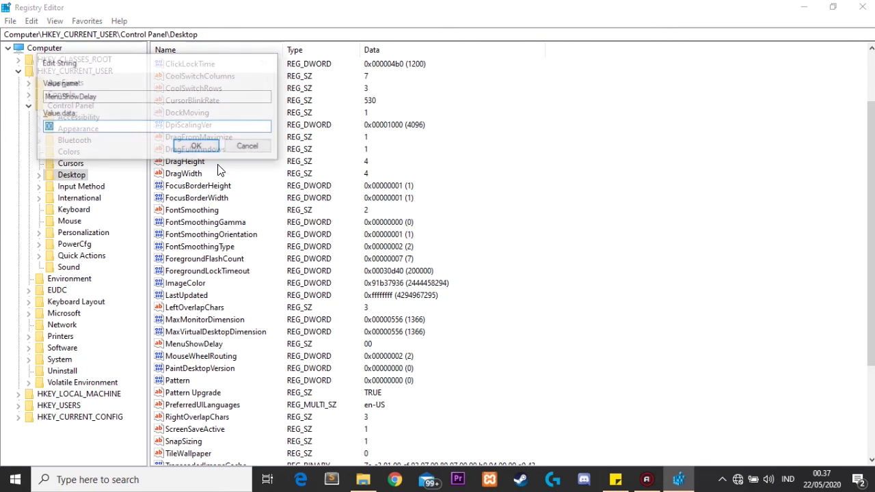
key(Return)
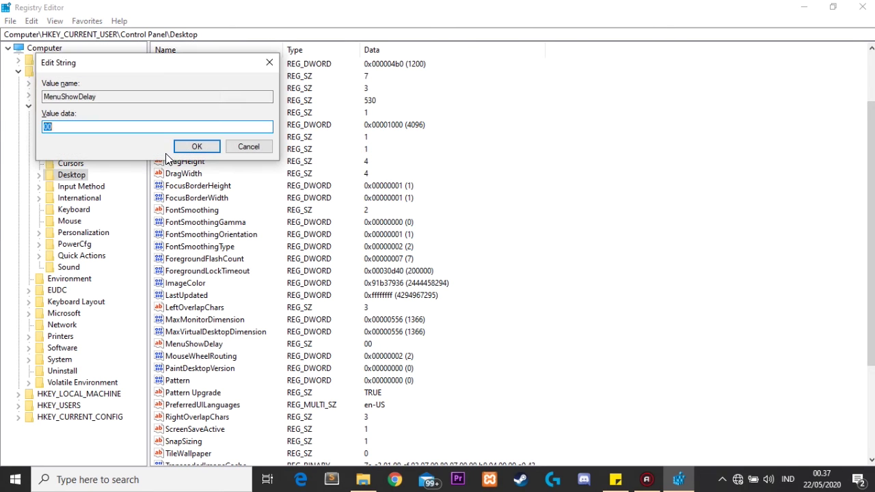
click(204, 147)
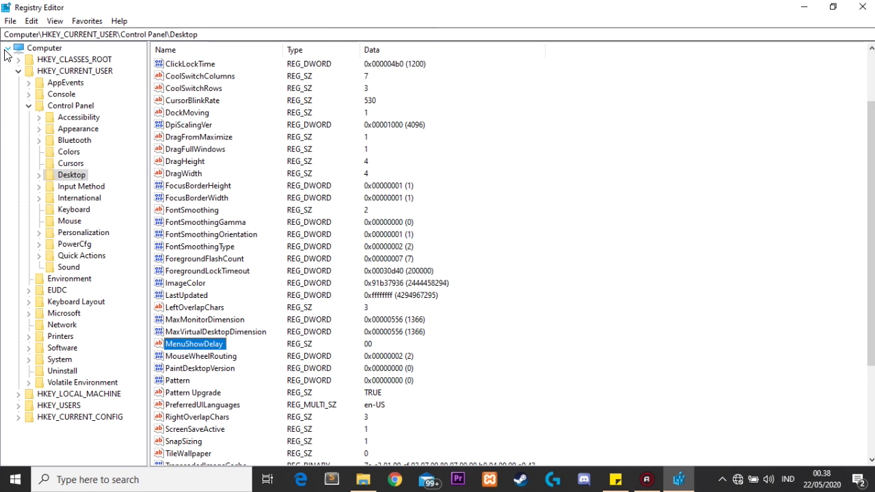
Exit the Registry Editor and refresh the Windows desktop.
click(11, 20)
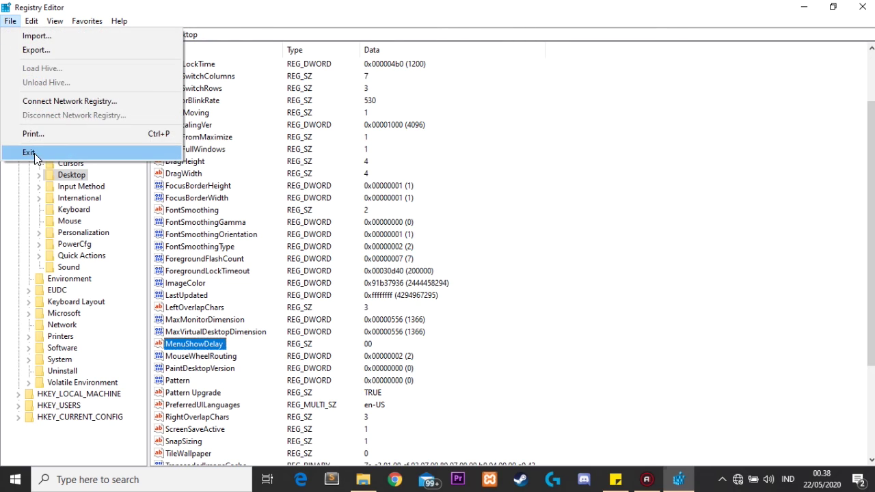
click(34, 153)
right_click(428, 124)
click(461, 167)
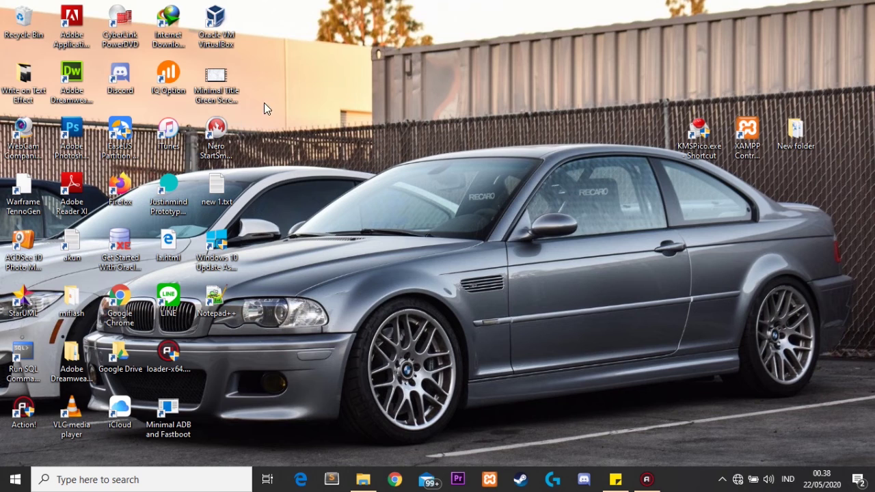
right_click(403, 176)
click(433, 210)
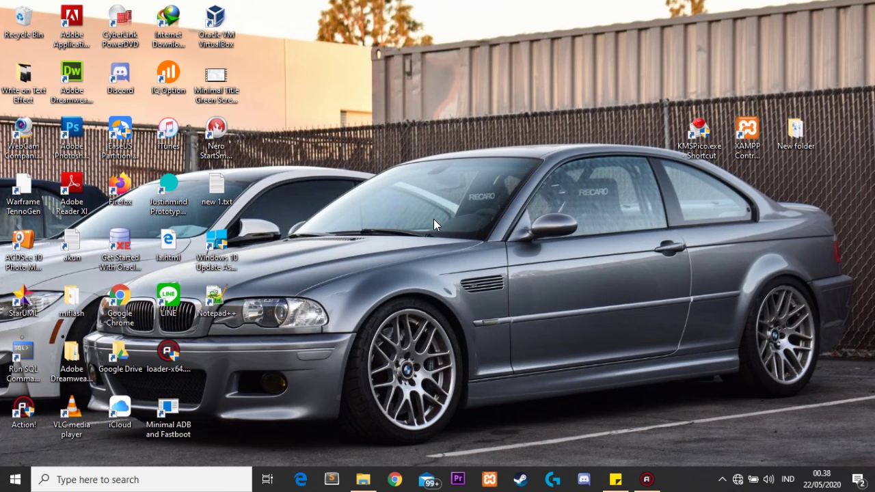